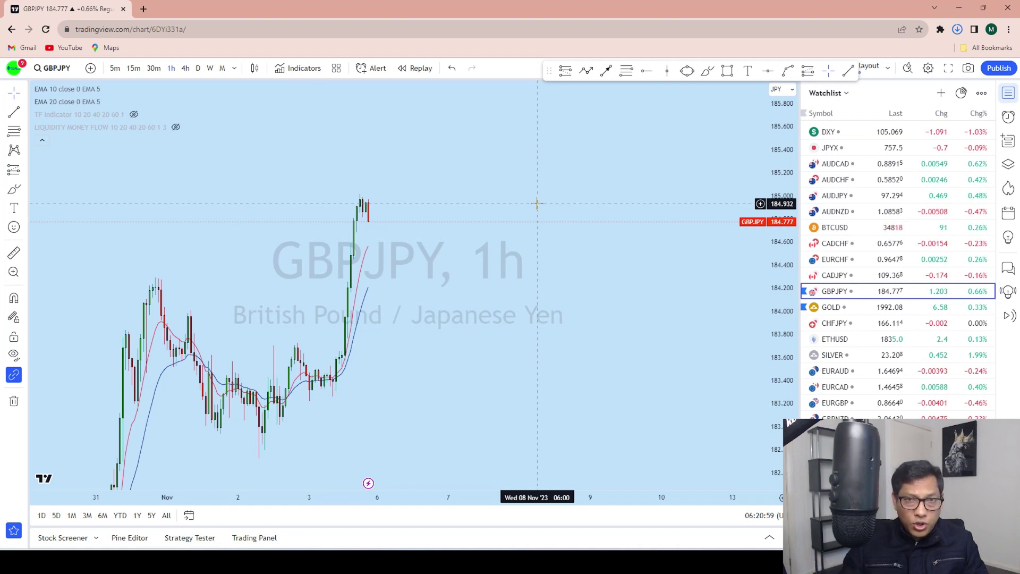
# Step: Pan the GBPJPY 15-minute chart back to the 31 Oct rally price action
pyautogui.moveTo(445, 416); pyautogui.dragTo(484, 381)
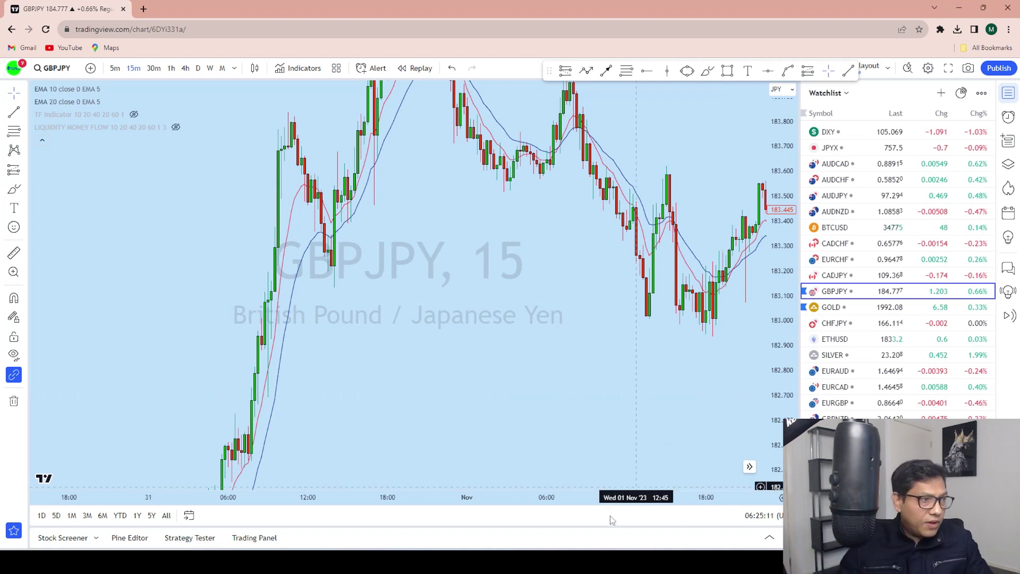
# Step: Place a horizontal level at 183.14 on the 31 Oct pullback low
pyautogui.scroll(-3, 494, 348)
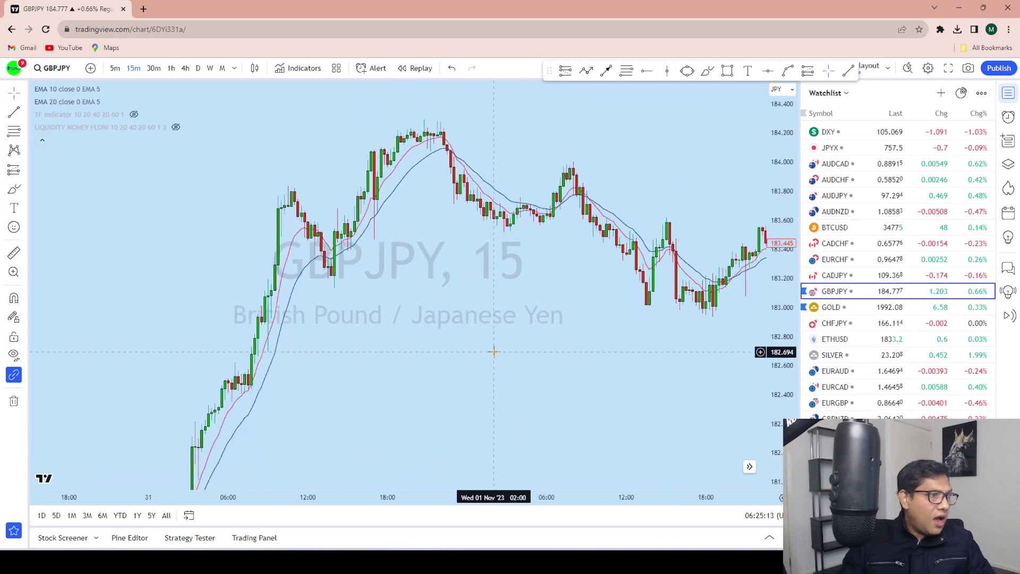
pyautogui.scroll(2, 488, 380)
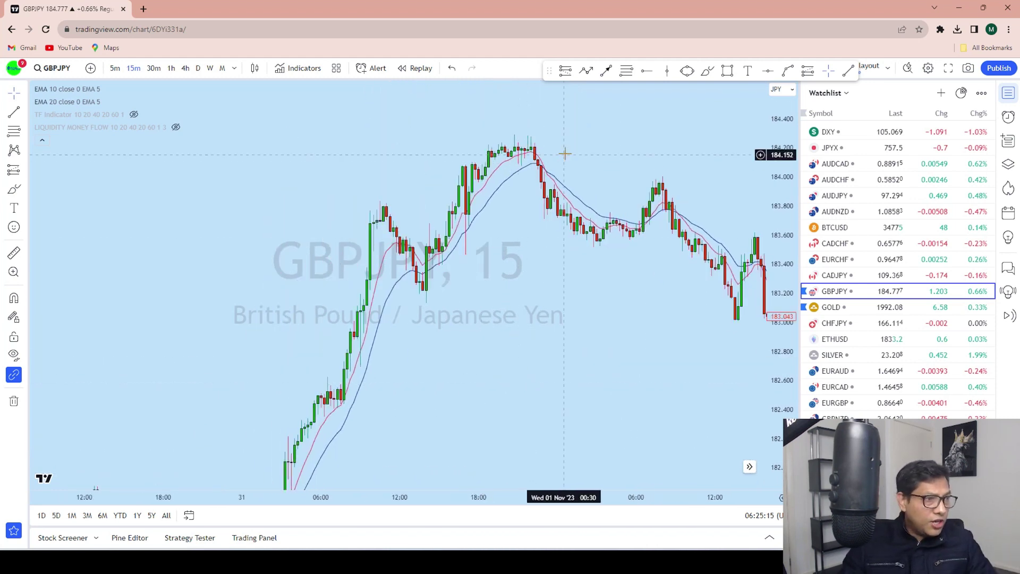
pyautogui.click(767, 73)
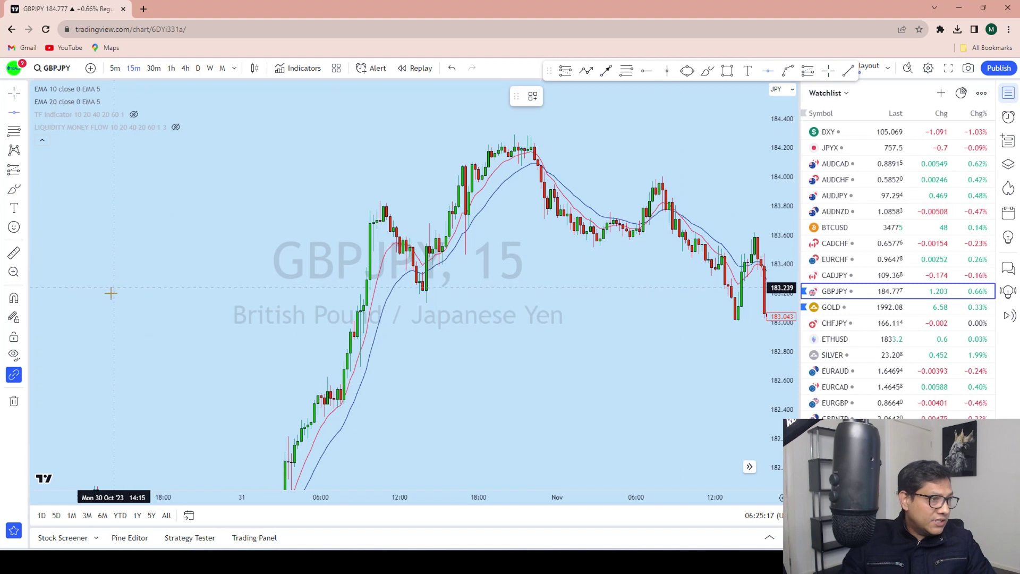
pyautogui.click(109, 301)
# Step: Sketch freehand Brush strokes over the rally, then undo them
pyautogui.scroll(3, 488, 364)
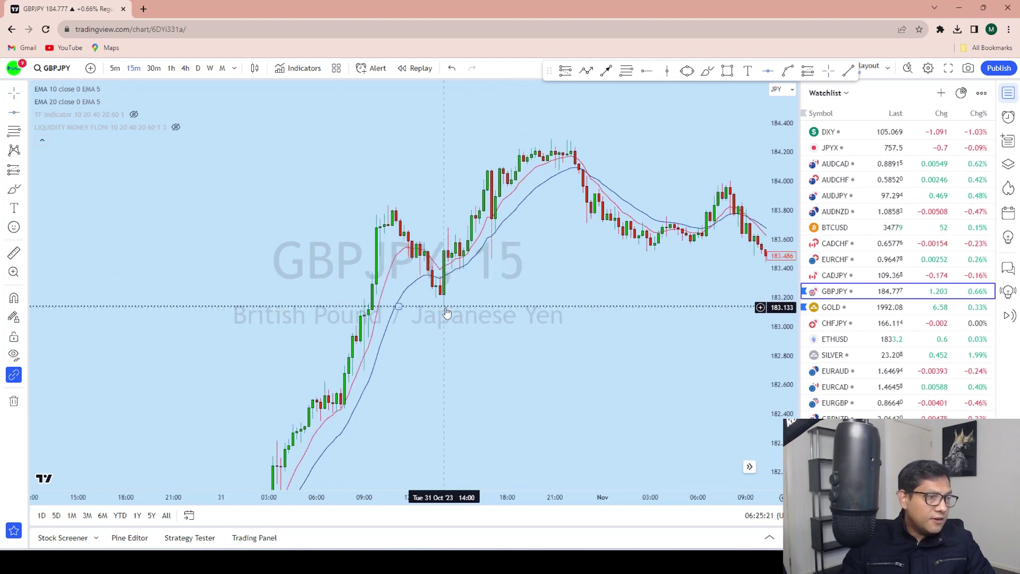
pyautogui.click(707, 70)
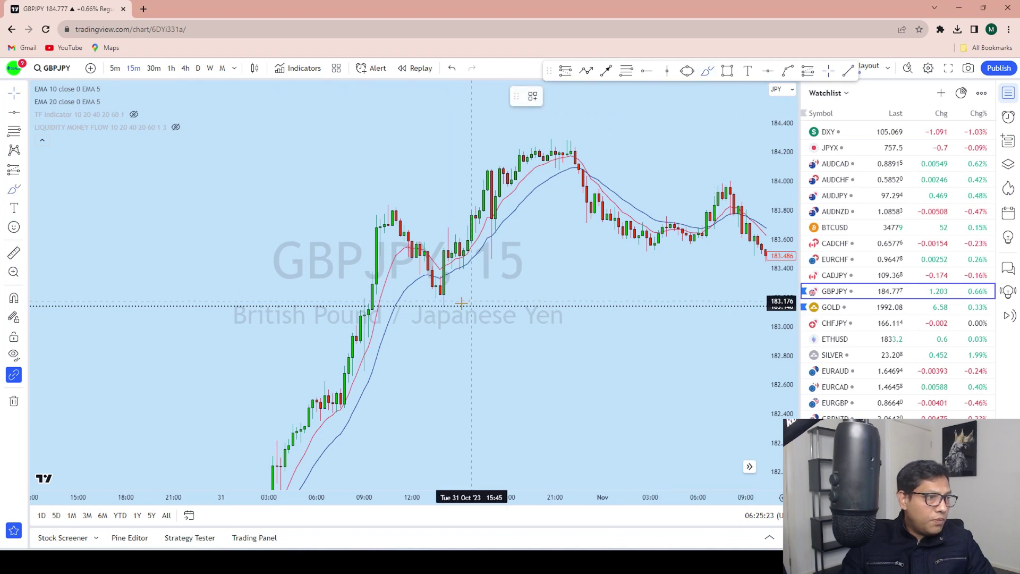
pyautogui.moveTo(445, 297); pyautogui.dragTo(501, 174)
pyautogui.click(451, 68)
pyautogui.scroll(-3, 562, 419)
pyautogui.moveTo(573, 419)
pyautogui.mouseDown()
pyautogui.moveTo(584, 348)
pyautogui.moveTo(590, 333)
pyautogui.moveTo(601, 345)
pyautogui.moveTo(617, 293)
pyautogui.moveTo(621, 246)
pyautogui.moveTo(629, 285)
pyautogui.mouseUp()
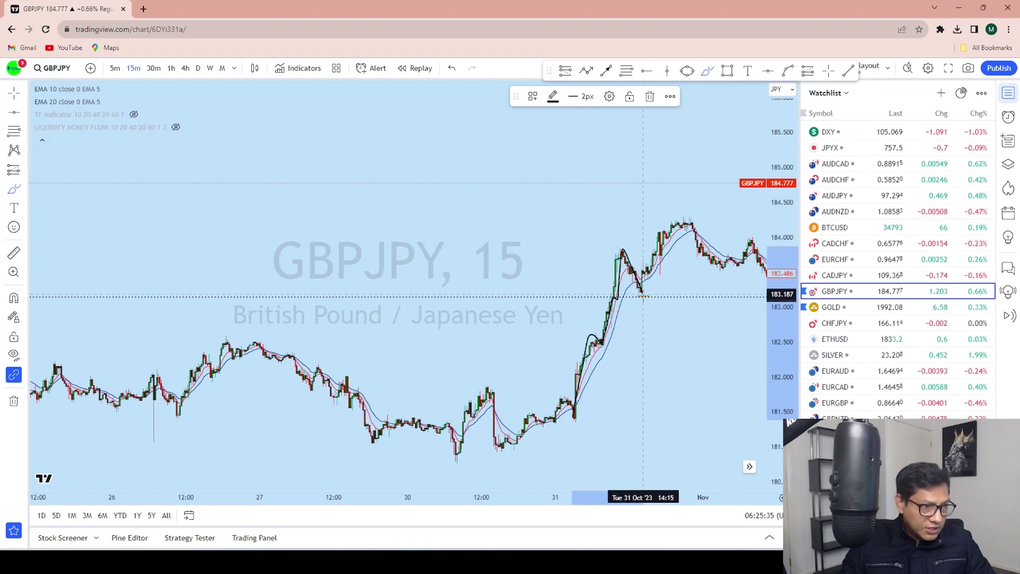
pyautogui.click(451, 68)
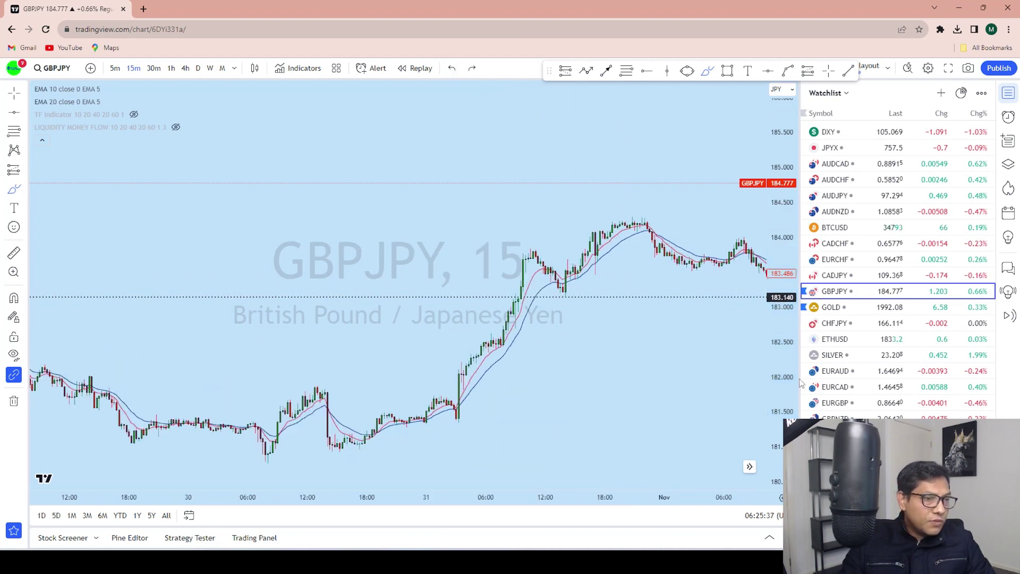
# Step: Sketch the rally and circle the 1 Nov low with the Brush, undoing each attempt
pyautogui.scroll(5, 570, 200)
pyautogui.moveTo(405, 310); pyautogui.dragTo(550, 113)
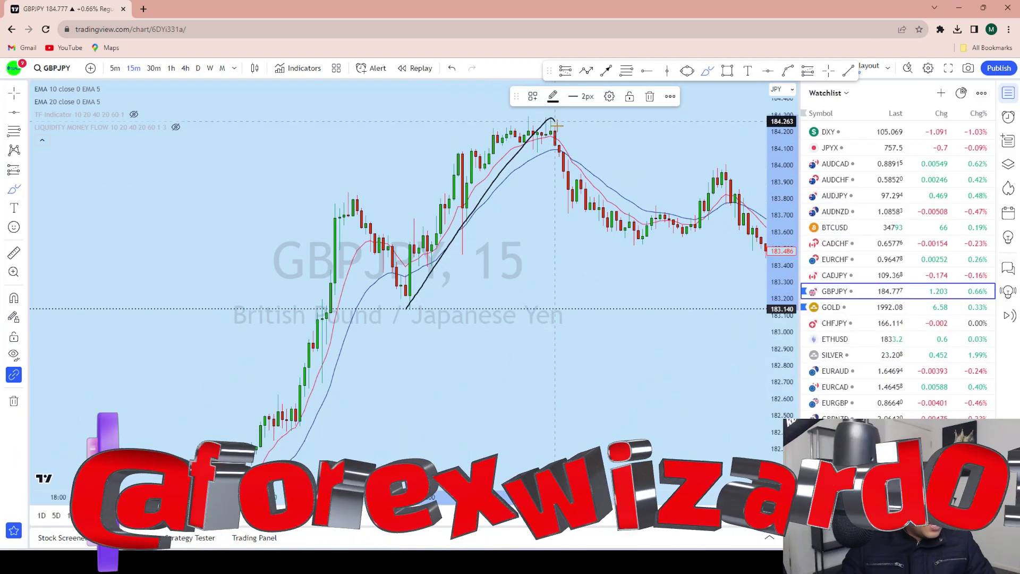
pyautogui.click(451, 68)
pyautogui.moveTo(250, 238); pyautogui.dragTo(468, 264)
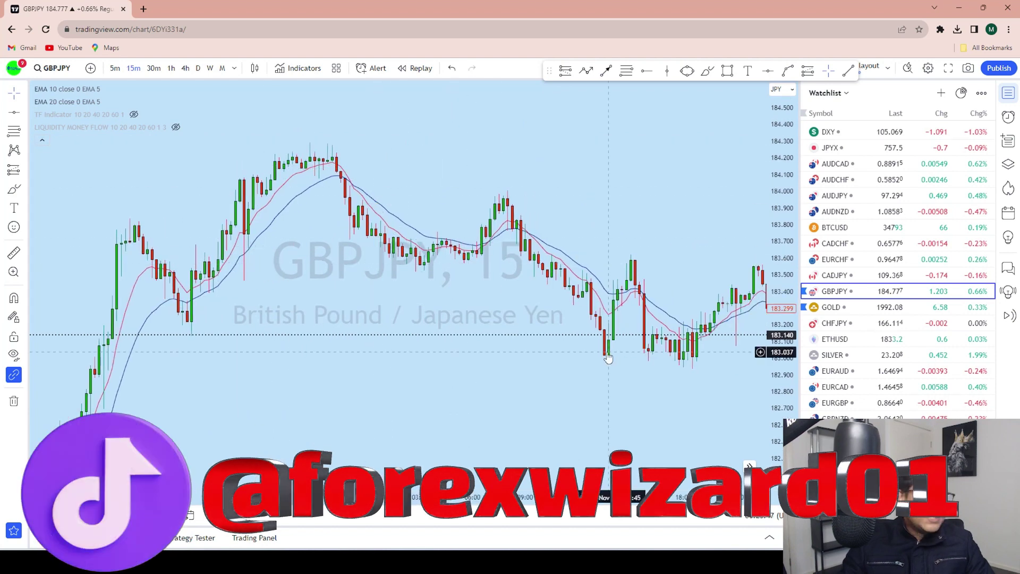
pyautogui.moveTo(412, 329); pyautogui.dragTo(456, 332)
pyautogui.hotkey('ctrl', 'z')
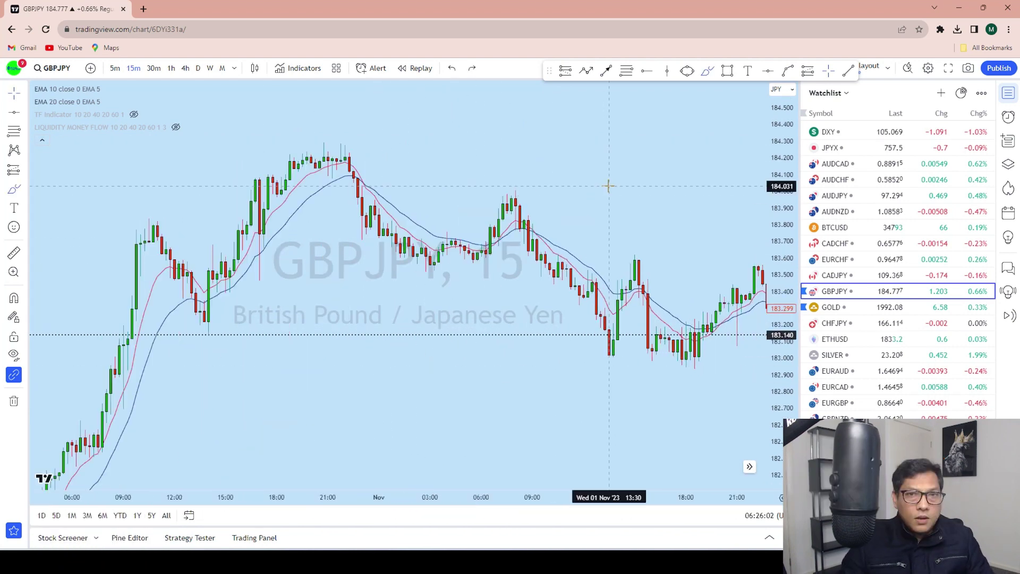
pyautogui.moveTo(616, 347)
pyautogui.mouseDown()
pyautogui.moveTo(608, 335)
pyautogui.moveTo(596, 357)
pyautogui.moveTo(612, 338)
pyautogui.mouseUp()
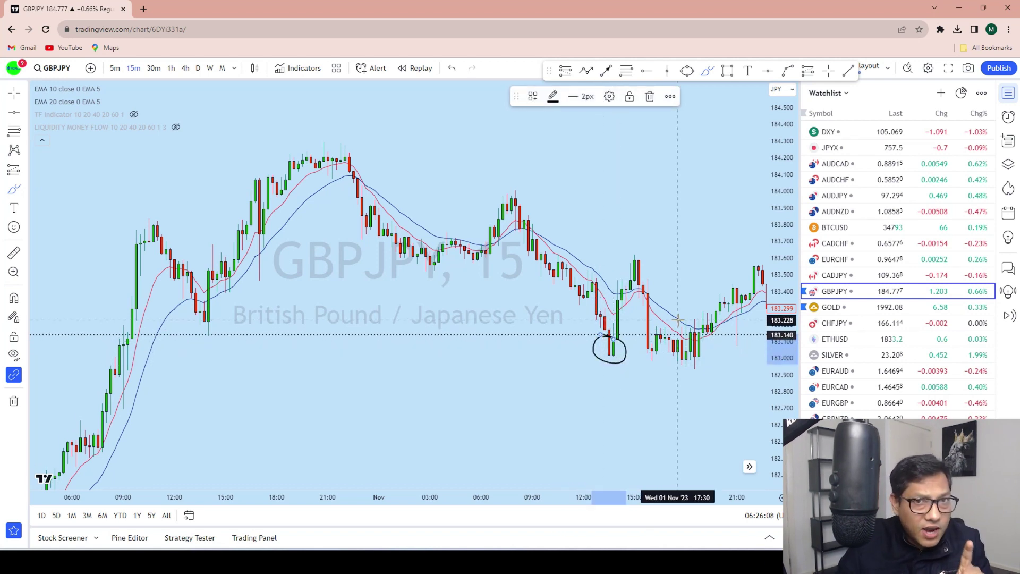
pyautogui.click(451, 68)
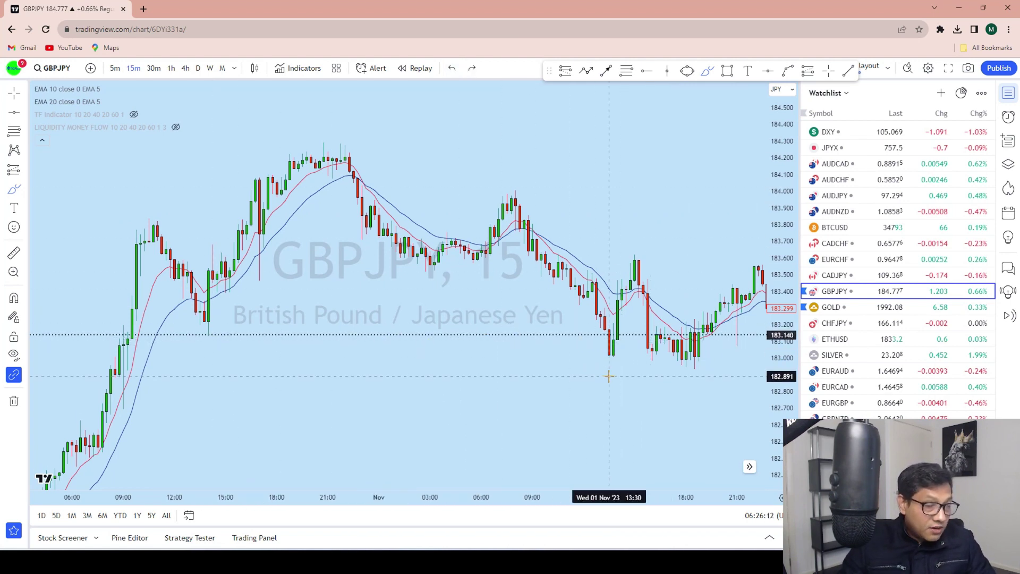
# Step: Discard the bounce sketches and draw a freehand line along 183.14 between the lows
pyautogui.moveTo(609, 373); pyautogui.dragTo(626, 241)
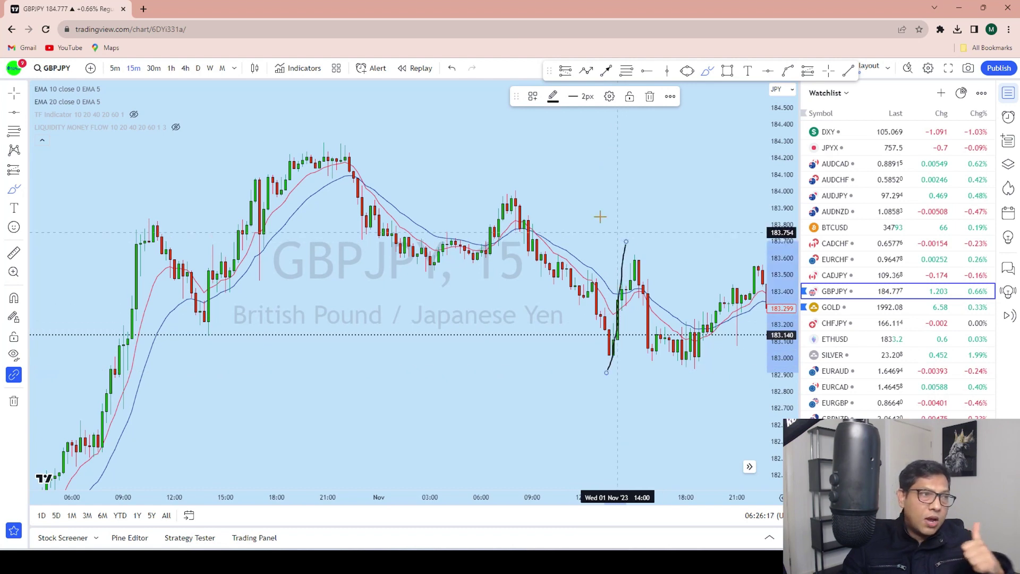
pyautogui.click(453, 69)
pyautogui.moveTo(645, 250)
pyautogui.mouseDown()
pyautogui.moveTo(620, 285)
pyautogui.moveTo(607, 357)
pyautogui.moveTo(640, 249)
pyautogui.mouseUp()
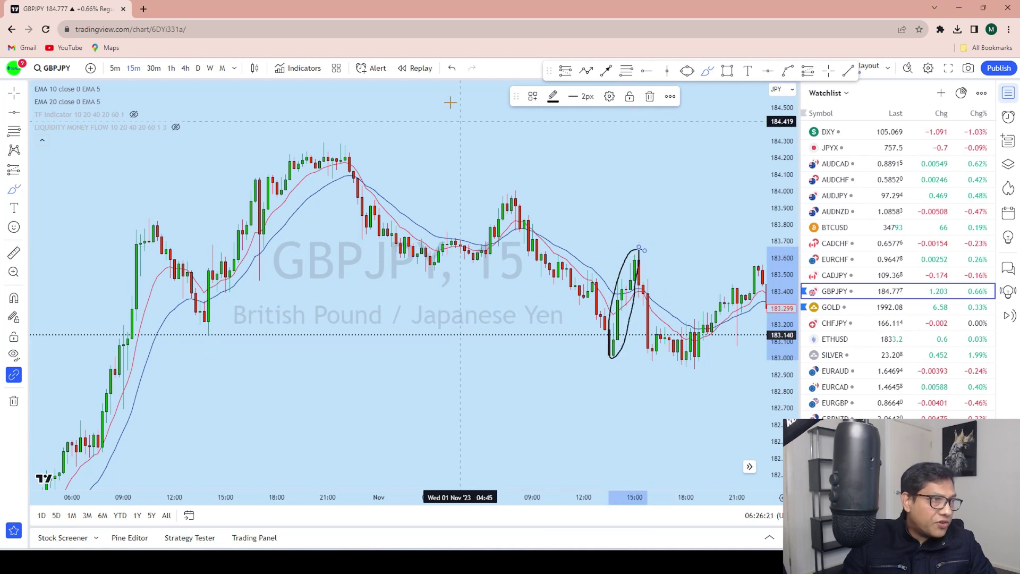
pyautogui.click(457, 69)
pyautogui.moveTo(208, 336)
pyautogui.mouseDown()
pyautogui.moveTo(605, 336)
pyautogui.moveTo(617, 366)
pyautogui.moveTo(618, 335)
pyautogui.mouseUp()
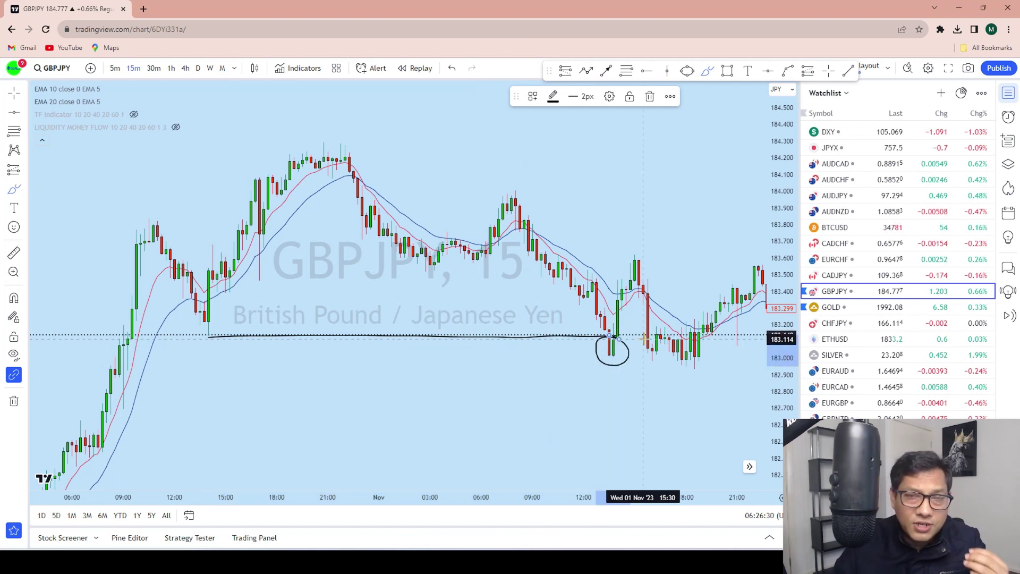
pyautogui.click(451, 68)
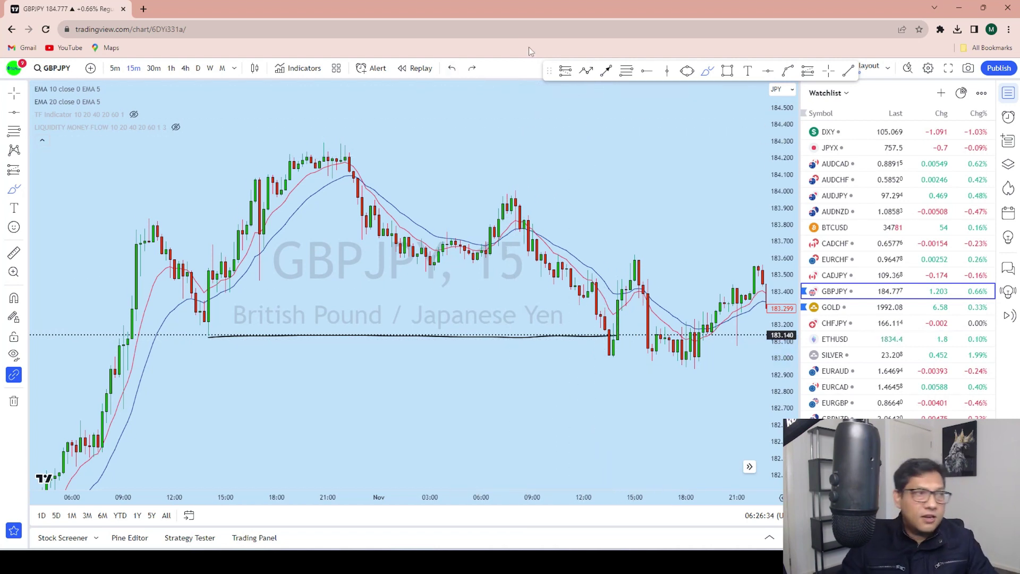
# Step: Remove the freehand 183.14 line and the extra brush strokes
pyautogui.click(459, 70)
pyautogui.scroll(-2, 547, 223)
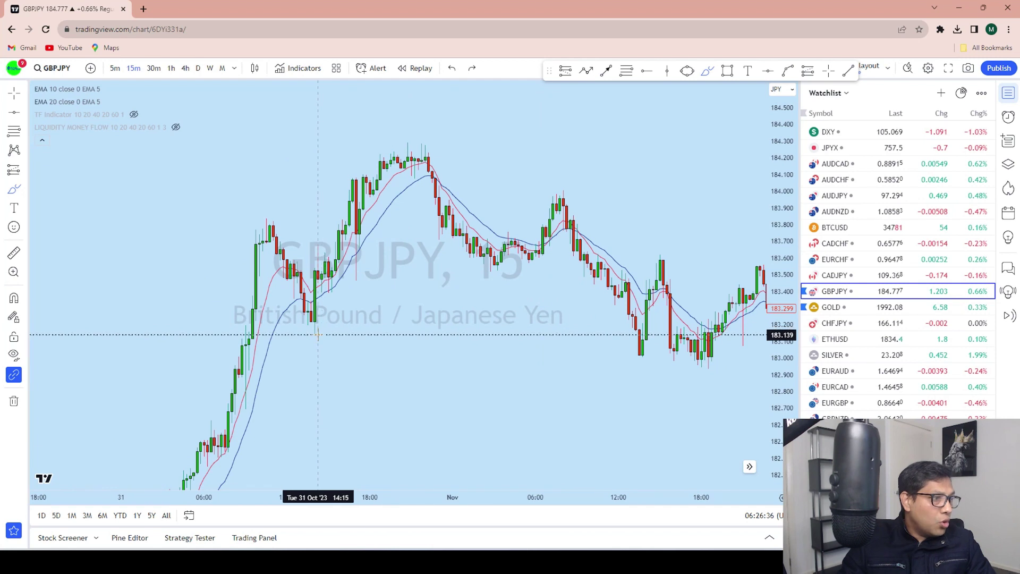
pyautogui.moveTo(317, 336)
pyautogui.mouseDown()
pyautogui.moveTo(321, 265)
pyautogui.moveTo(333, 273)
pyautogui.moveTo(354, 182)
pyautogui.moveTo(432, 138)
pyautogui.mouseUp()
pyautogui.click(452, 70)
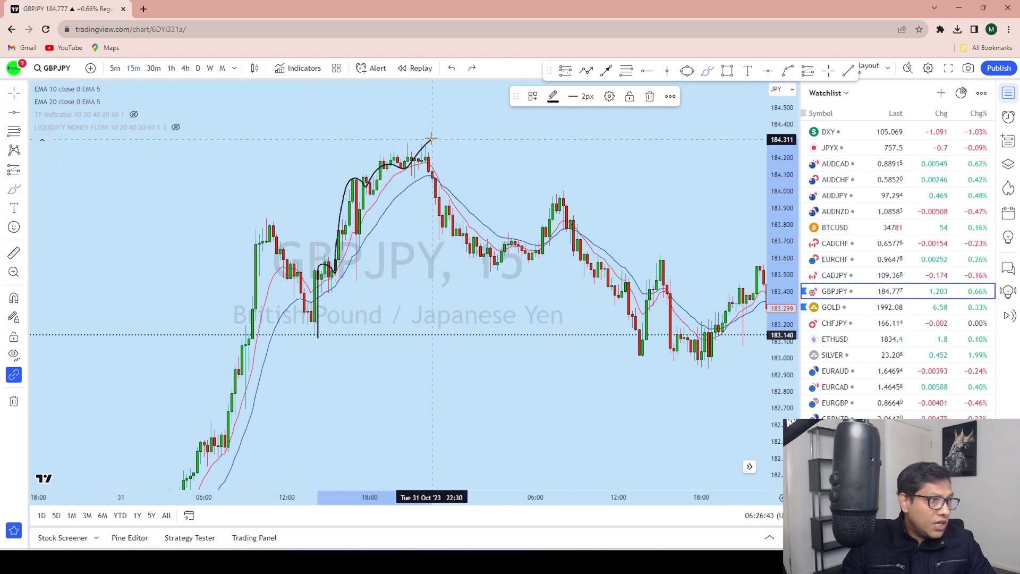
pyautogui.click(453, 69)
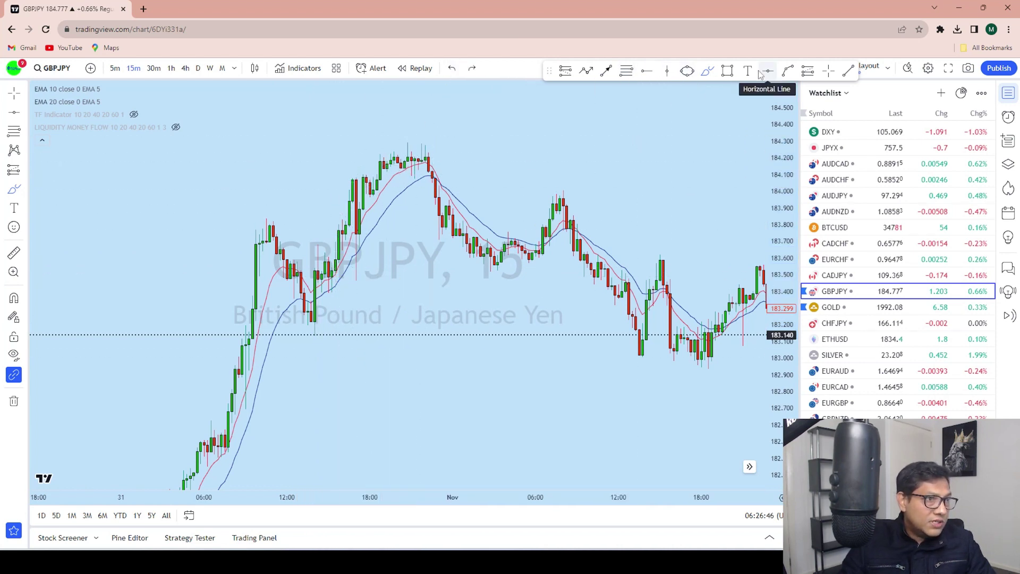
# Step: Draw a rectangle zone from 183.06 to 183.14, spanning the 31 Oct low to the 1 Nov lows
pyautogui.click(727, 70)
pyautogui.moveTo(242, 335); pyautogui.dragTo(683, 349)
pyautogui.click(643, 401)
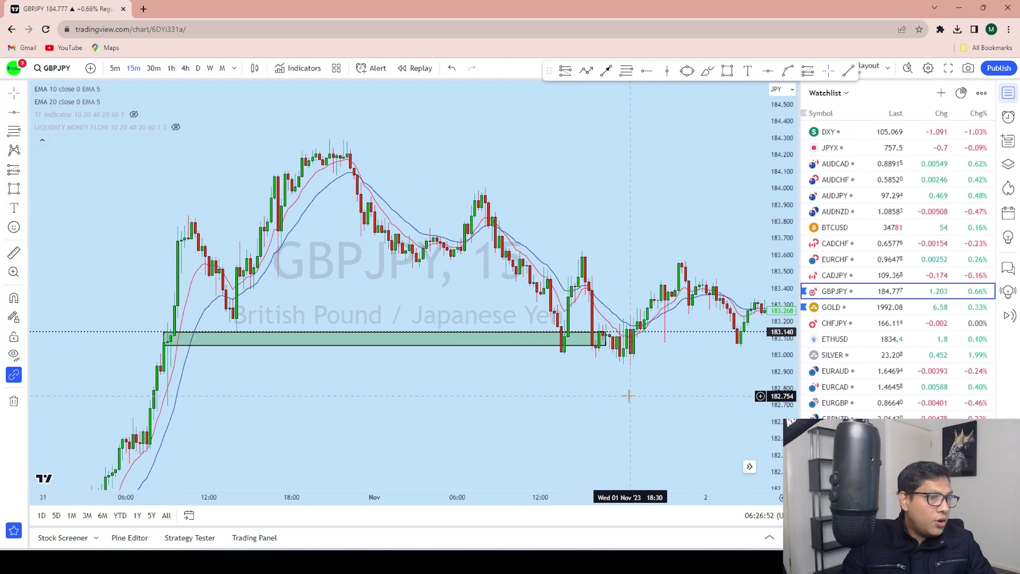
# Step: Stretch the price scale to enlarge the candles and centre the green zone
pyautogui.moveTo(780, 409); pyautogui.dragTo(779, 435)
pyautogui.moveTo(584, 419); pyautogui.dragTo(534, 421)
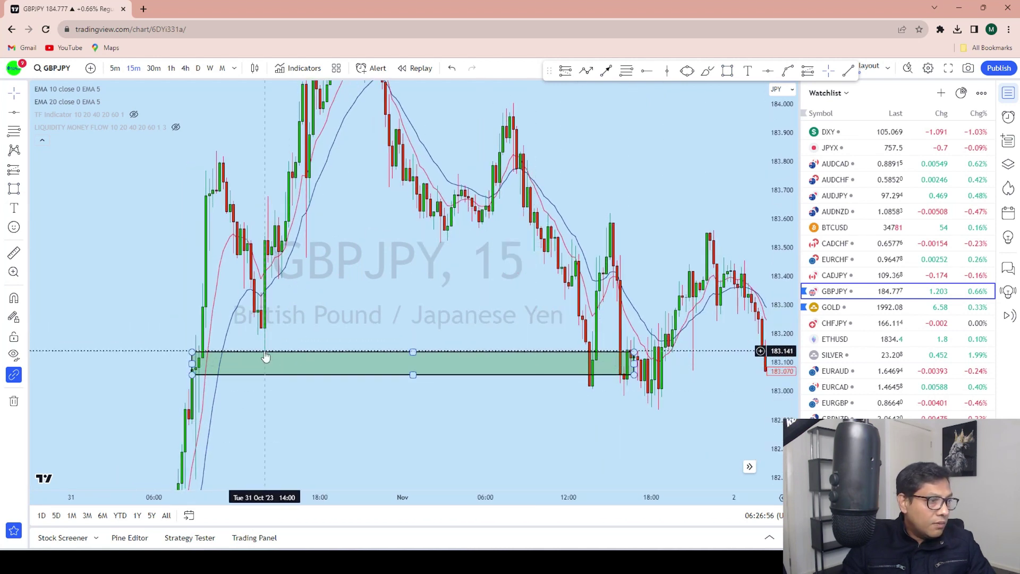
pyautogui.moveTo(540, 417); pyautogui.dragTo(542, 393)
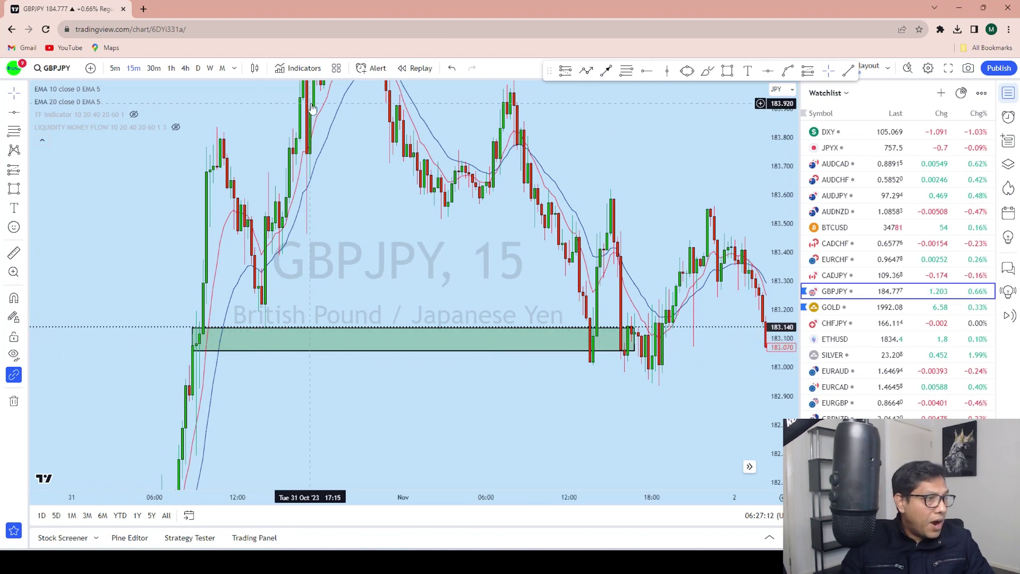
# Step: Handwrite Sell in the zone and circle the 1 Nov wick, then undo both
pyautogui.click(707, 71)
pyautogui.moveTo(260, 337)
pyautogui.mouseDown()
pyautogui.moveTo(247, 338)
pyautogui.moveTo(250, 352)
pyautogui.moveTo(296, 346)
pyautogui.moveTo(299, 363)
pyautogui.mouseUp()
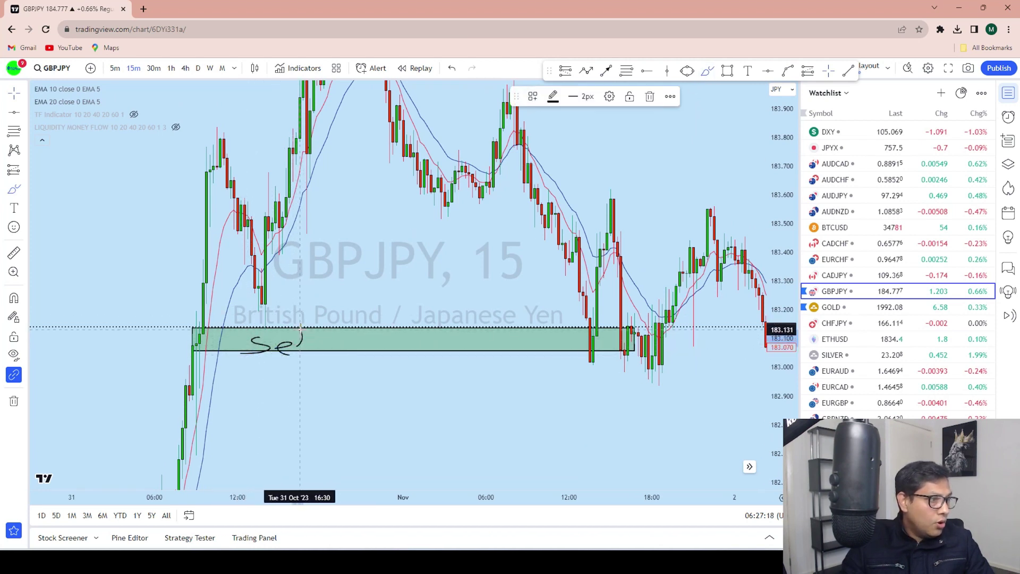
pyautogui.moveTo(316, 328); pyautogui.dragTo(314, 360)
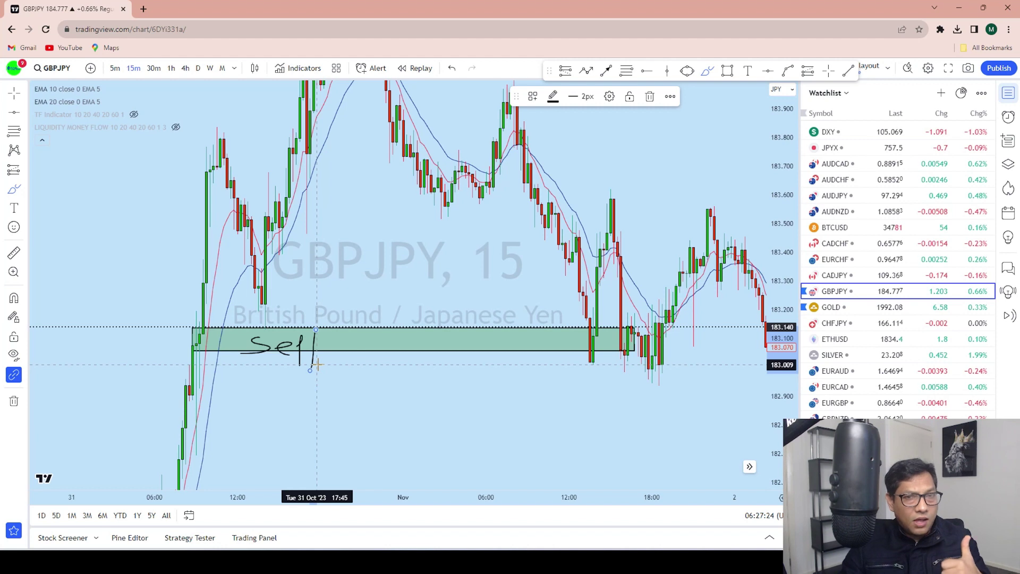
pyautogui.moveTo(601, 340)
pyautogui.mouseDown()
pyautogui.moveTo(575, 344)
pyautogui.moveTo(598, 339)
pyautogui.mouseUp()
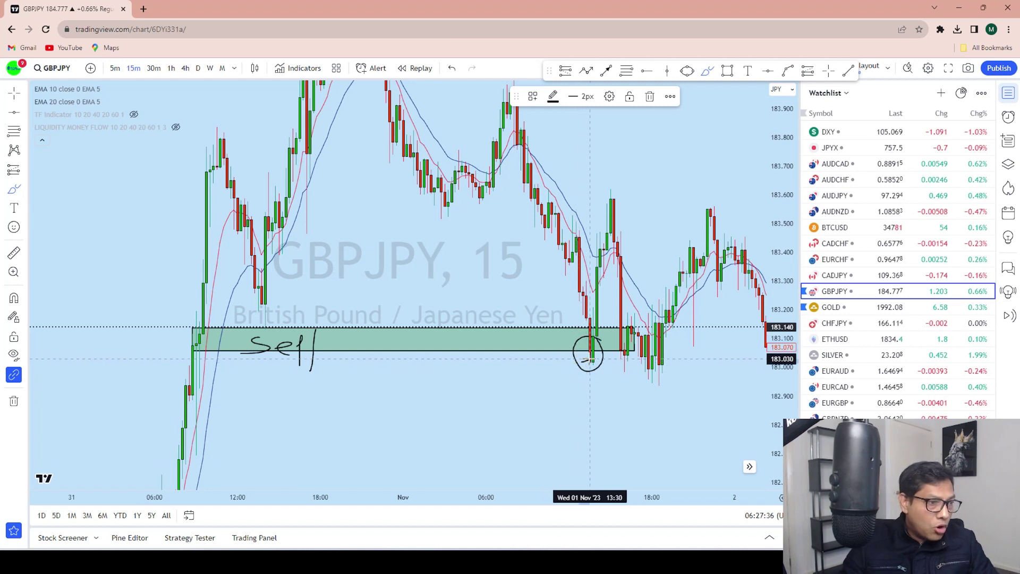
pyautogui.click(450, 68)
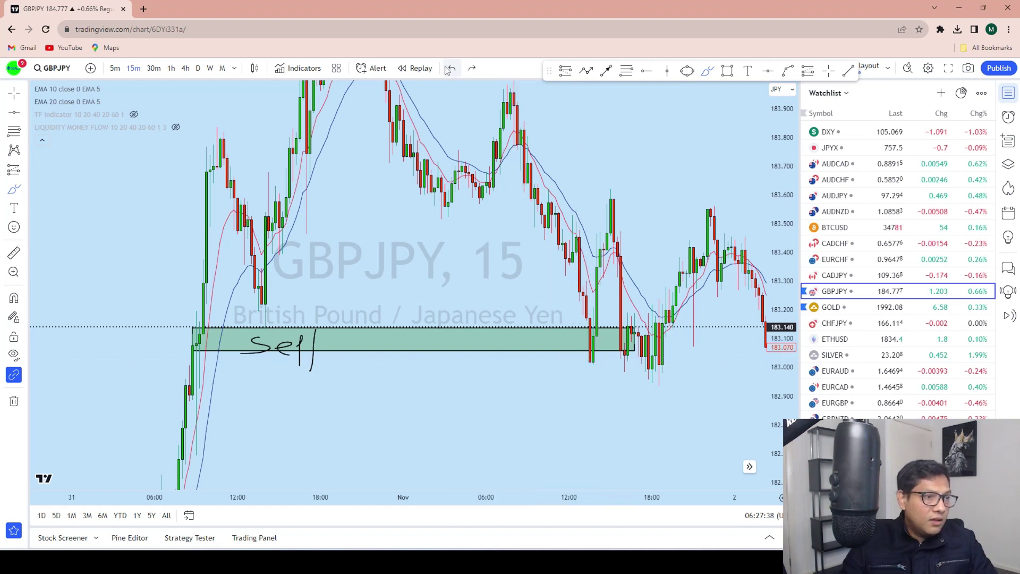
pyautogui.click(449, 69)
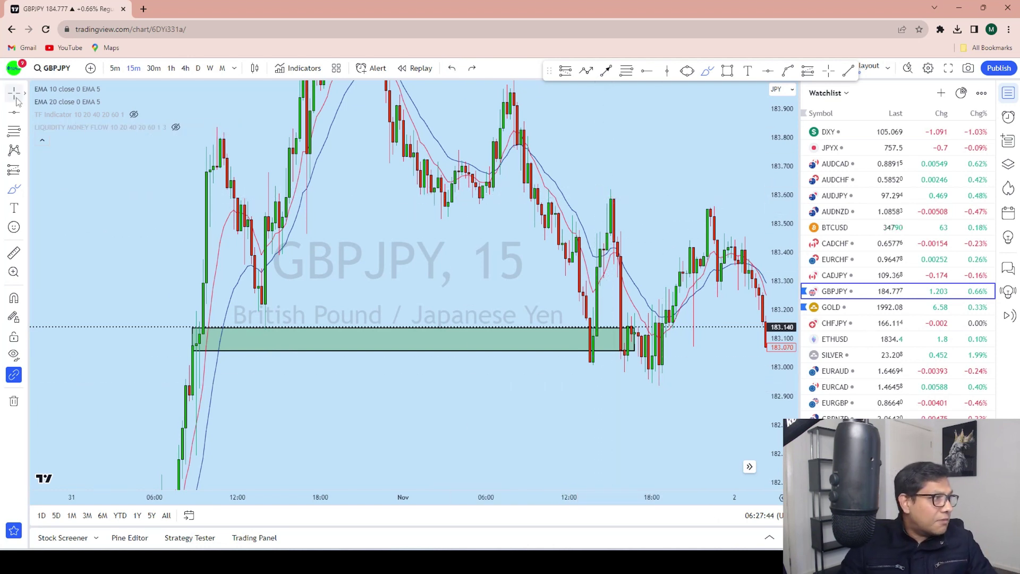
# Step: Extend the green zone further to the right
pyautogui.moveTo(427, 364); pyautogui.dragTo(345, 361)
pyautogui.click(549, 347)
pyautogui.moveTo(550, 348); pyautogui.dragTo(739, 349)
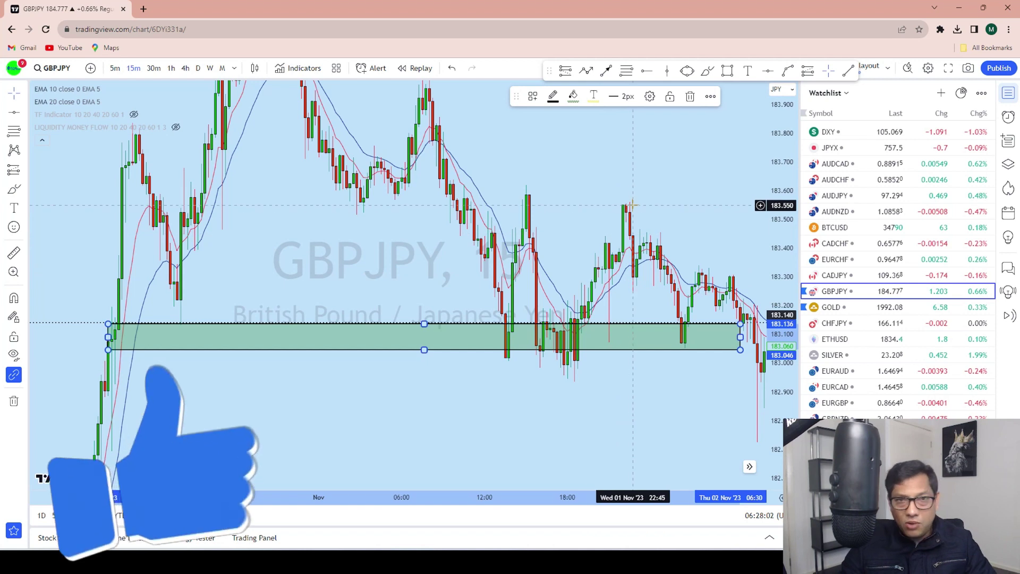
# Step: Add a horizontal level at 183.006 just beneath the green zone
pyautogui.moveTo(683, 164); pyautogui.dragTo(568, 166)
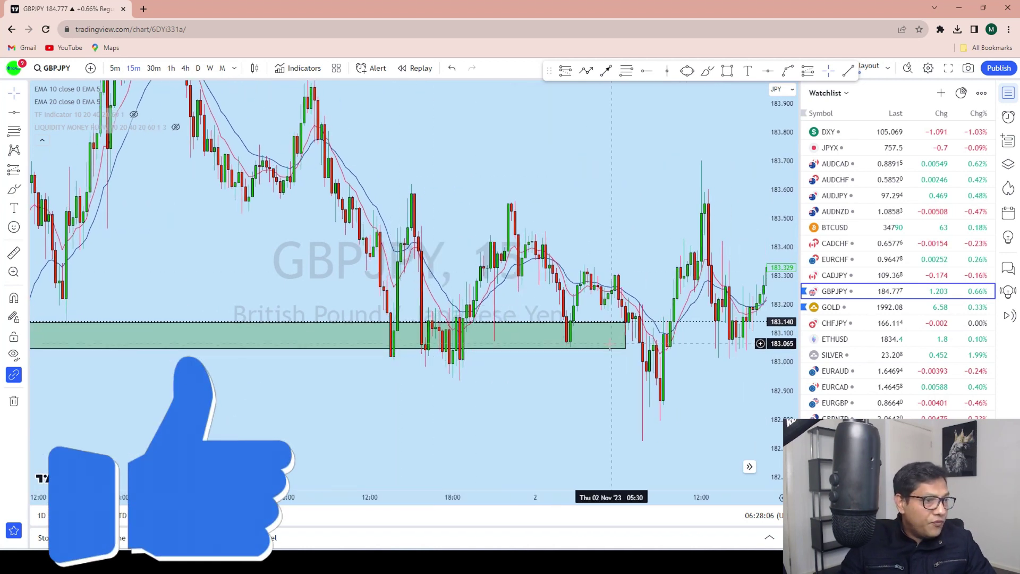
pyautogui.click(767, 70)
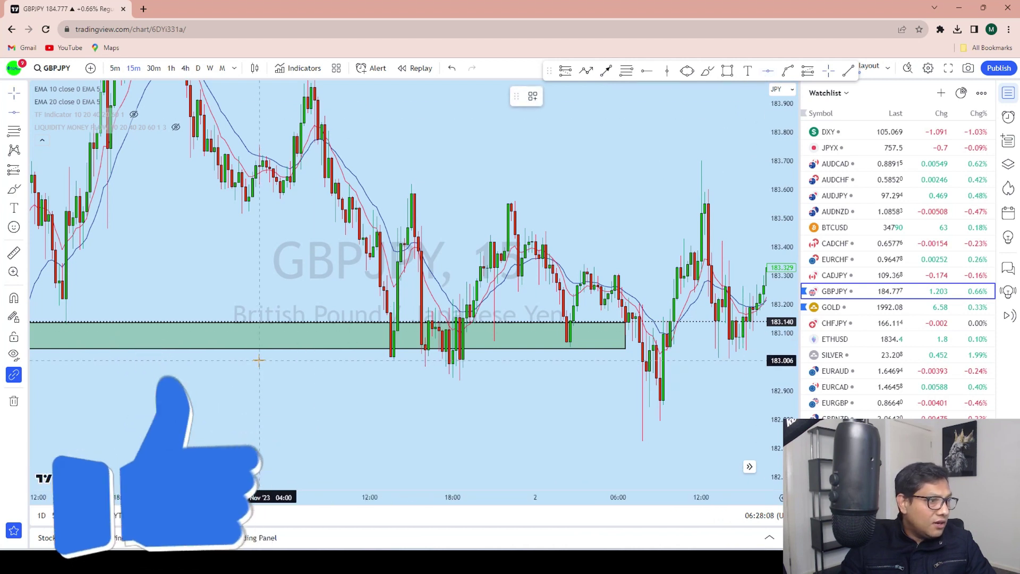
pyautogui.click(396, 361)
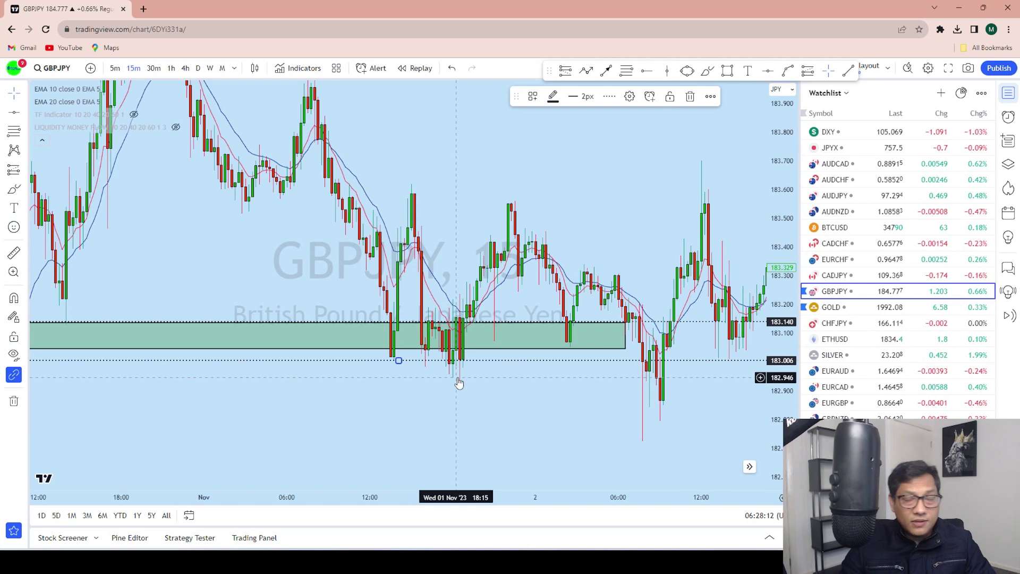
pyautogui.moveTo(548, 389); pyautogui.dragTo(505, 375)
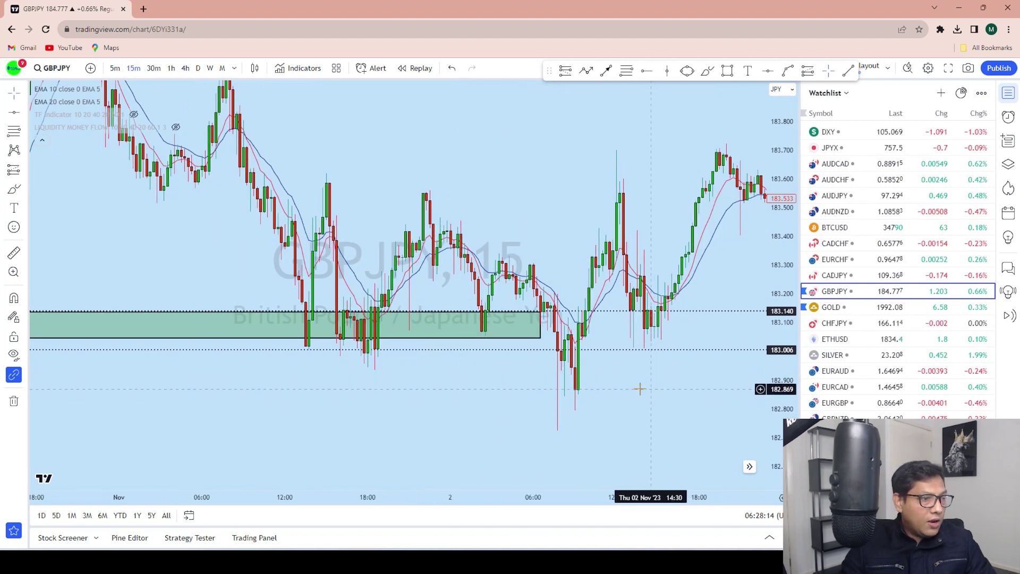
pyautogui.moveTo(639, 387); pyautogui.dragTo(508, 354)
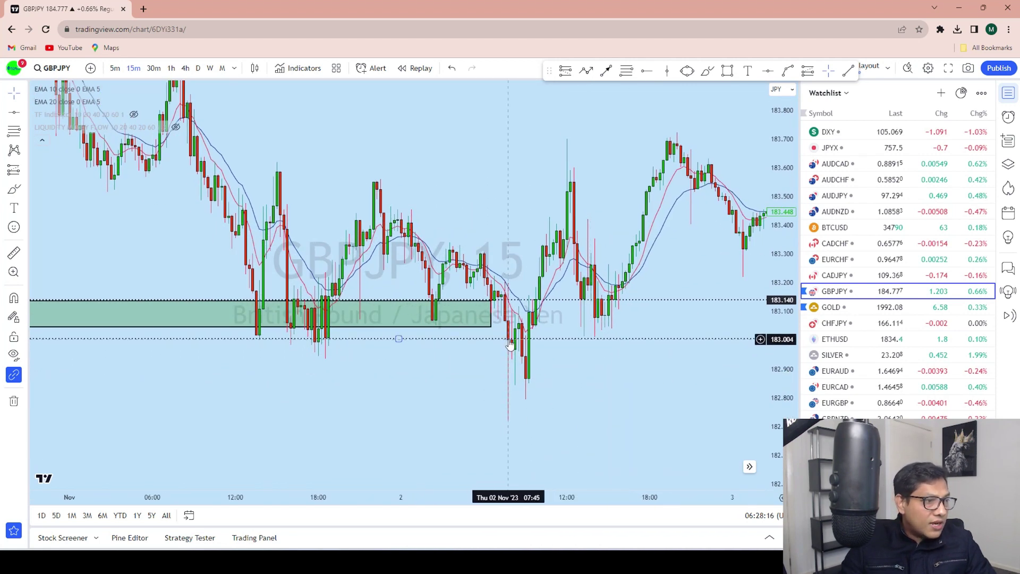
# Step: Add a 182.933 level and brush marks below the zone, then undo them
pyautogui.click(767, 73)
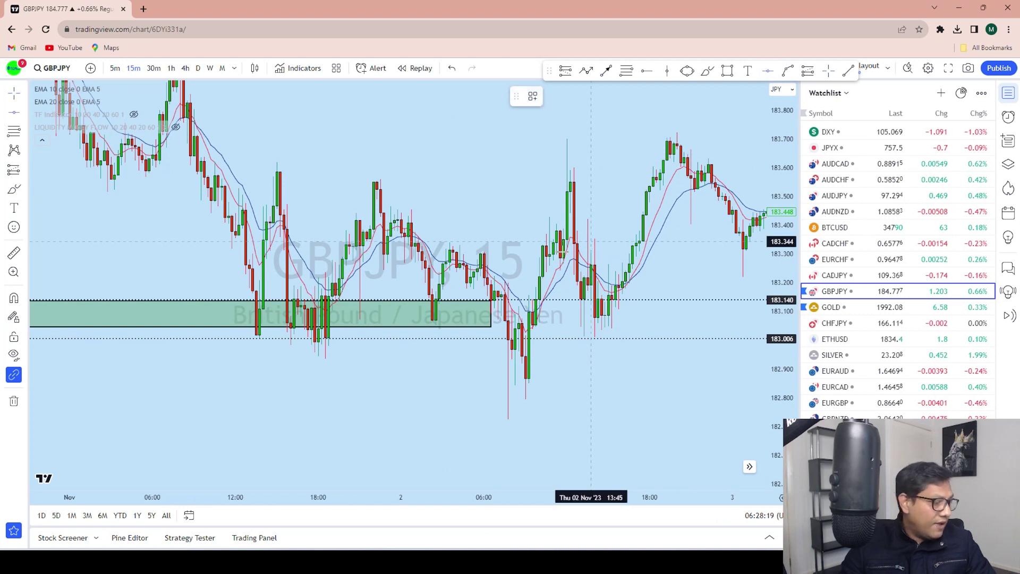
pyautogui.click(185, 359)
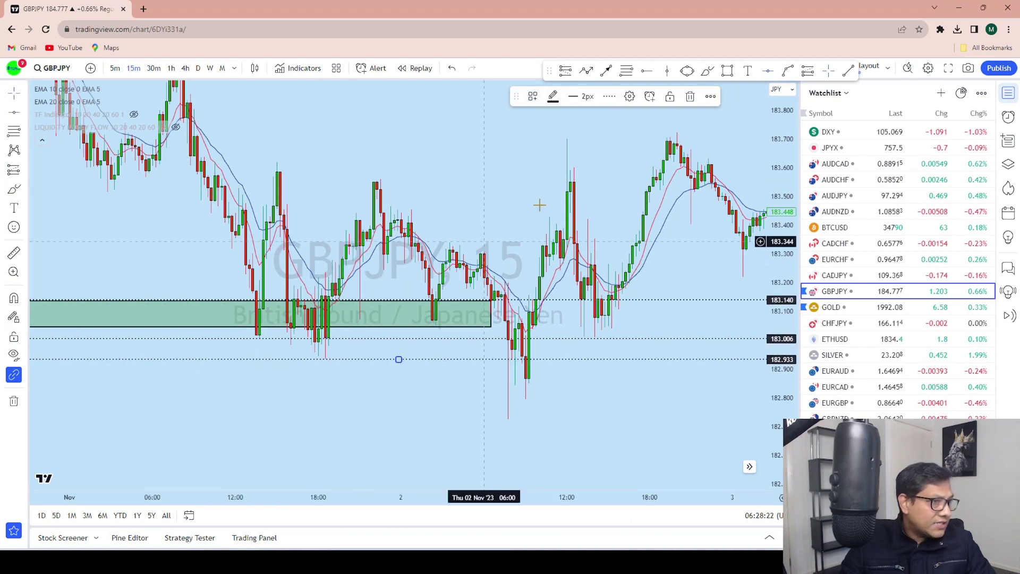
pyautogui.click(706, 73)
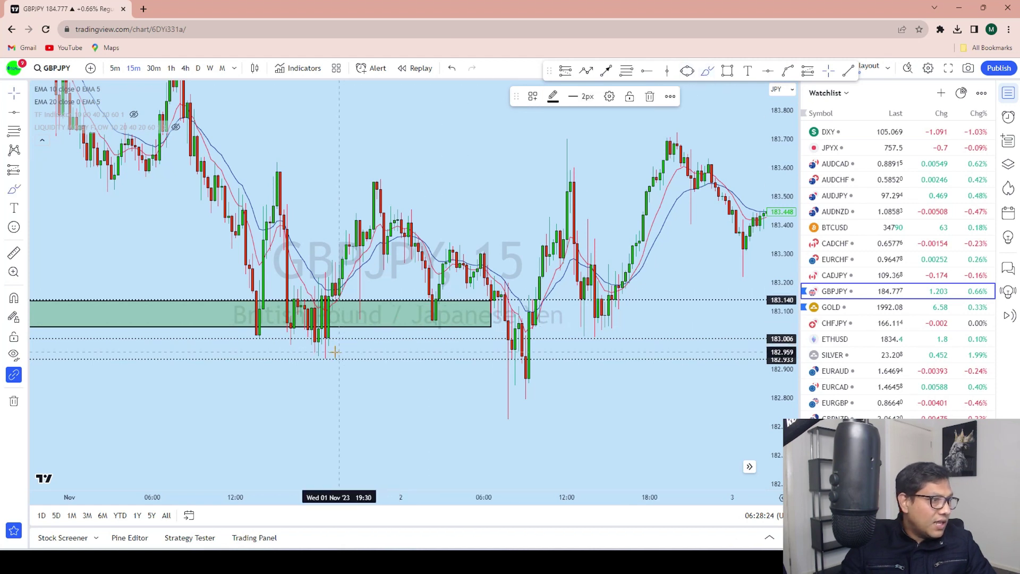
pyautogui.moveTo(328, 358); pyautogui.dragTo(335, 353)
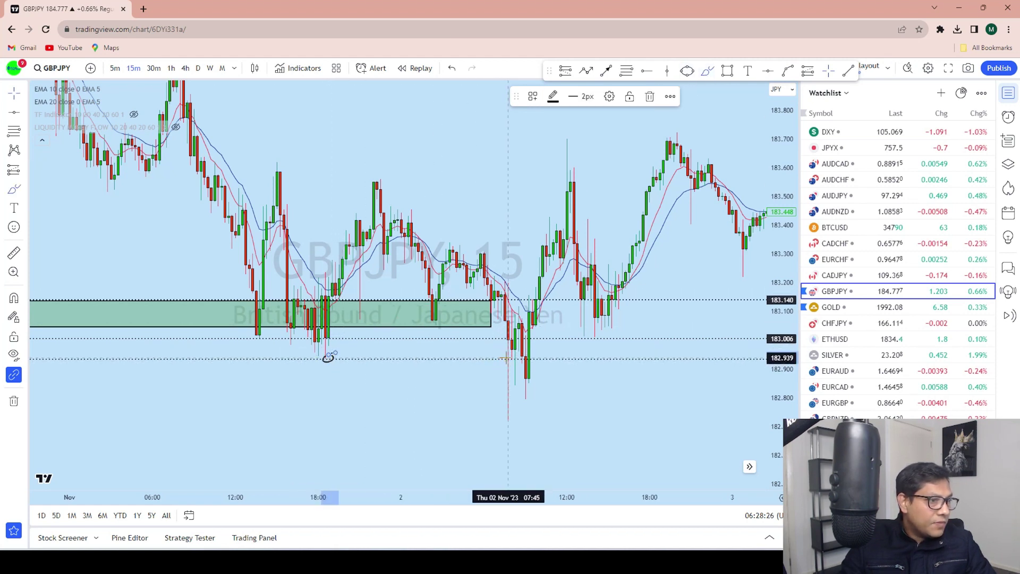
pyautogui.moveTo(507, 362)
pyautogui.mouseDown()
pyautogui.moveTo(507, 450)
pyautogui.moveTo(505, 345)
pyautogui.mouseUp()
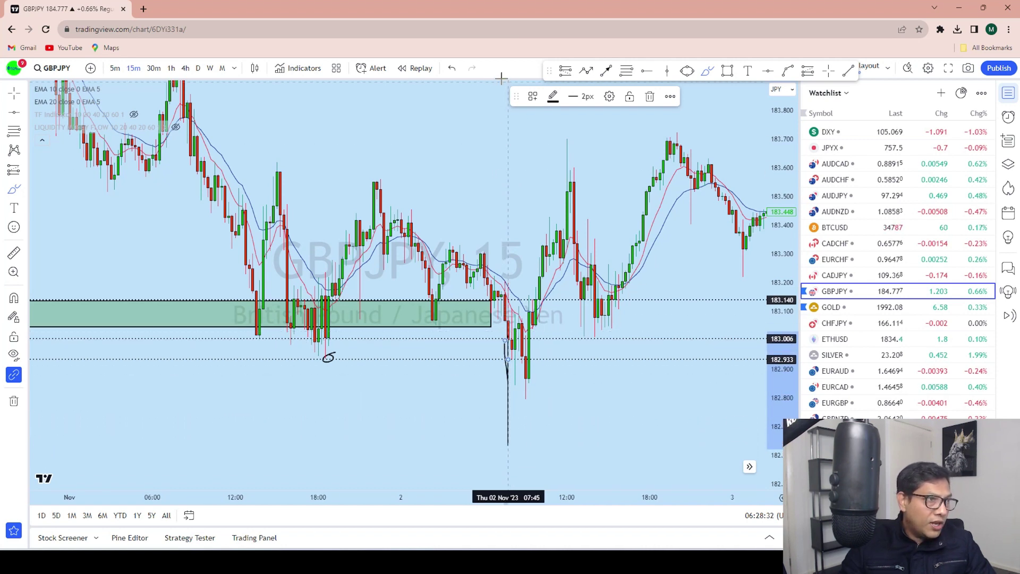
pyautogui.click(453, 69)
pyautogui.click(452, 69)
pyautogui.scroll(-5, 600, 383)
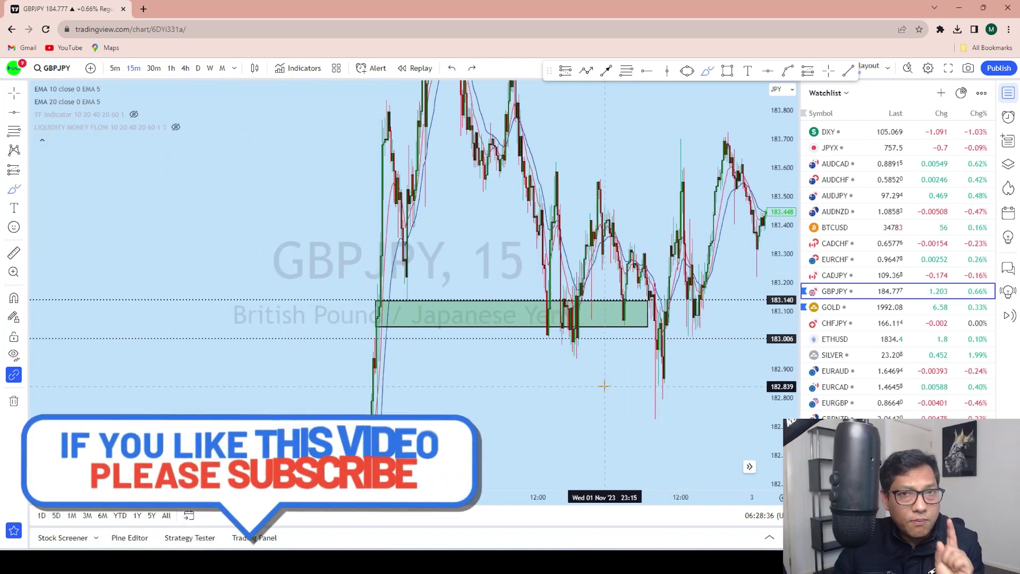
pyautogui.scroll(3, 604, 386)
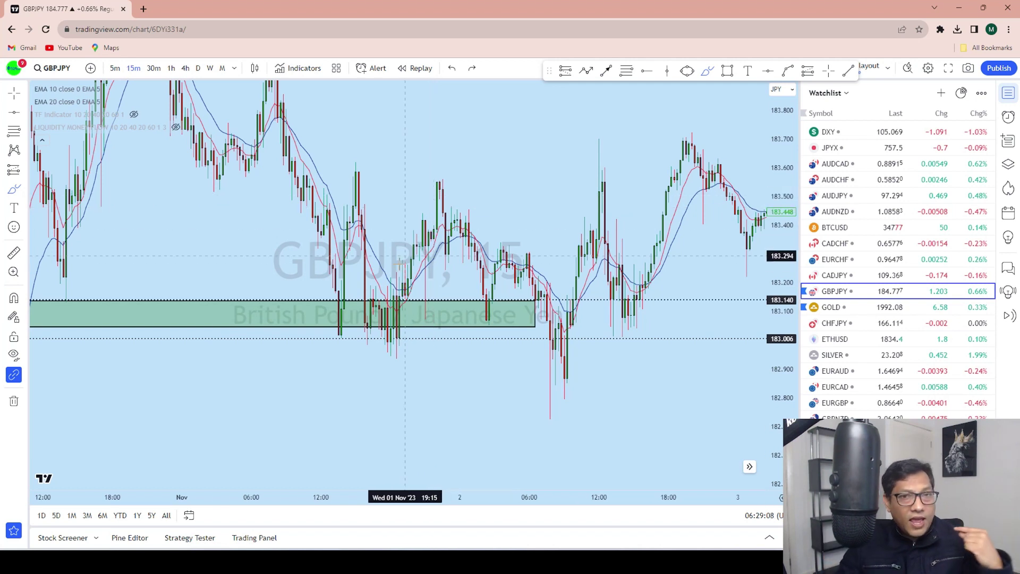
pyautogui.scroll(-2, 372, 276)
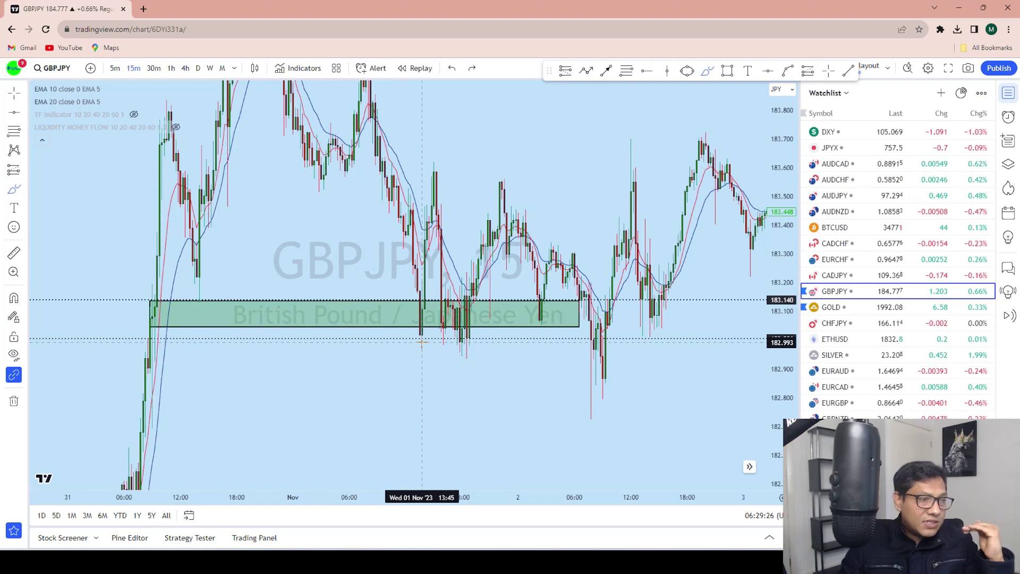
pyautogui.scroll(-3, 421, 343)
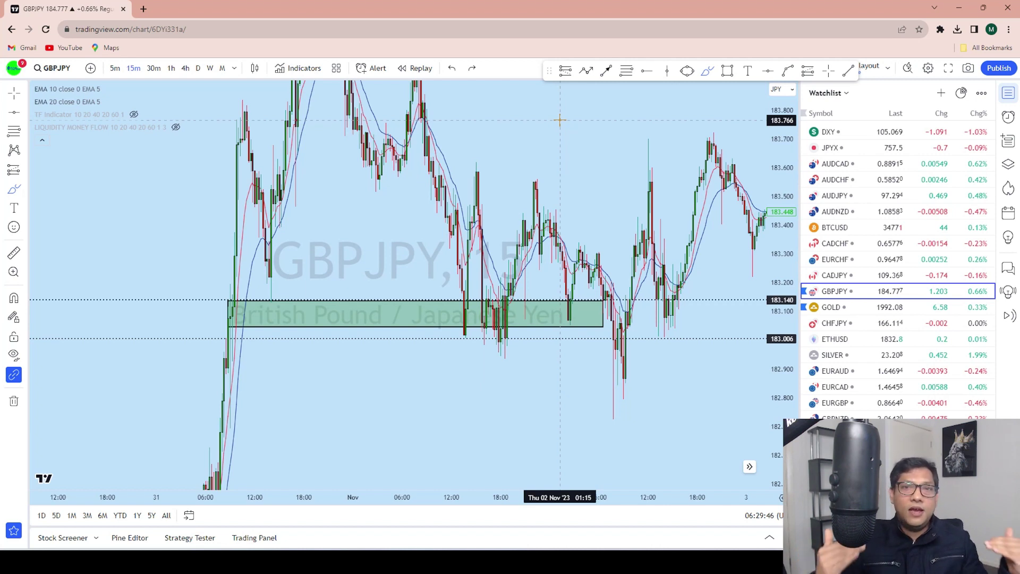
pyautogui.scroll(3, 518, 405)
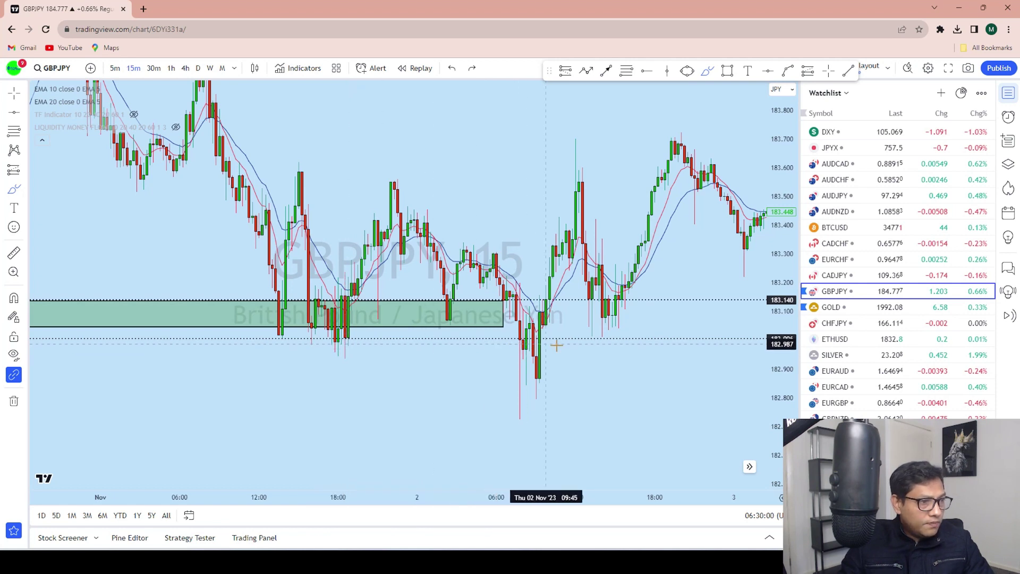
pyautogui.moveTo(683, 392); pyautogui.dragTo(410, 444)
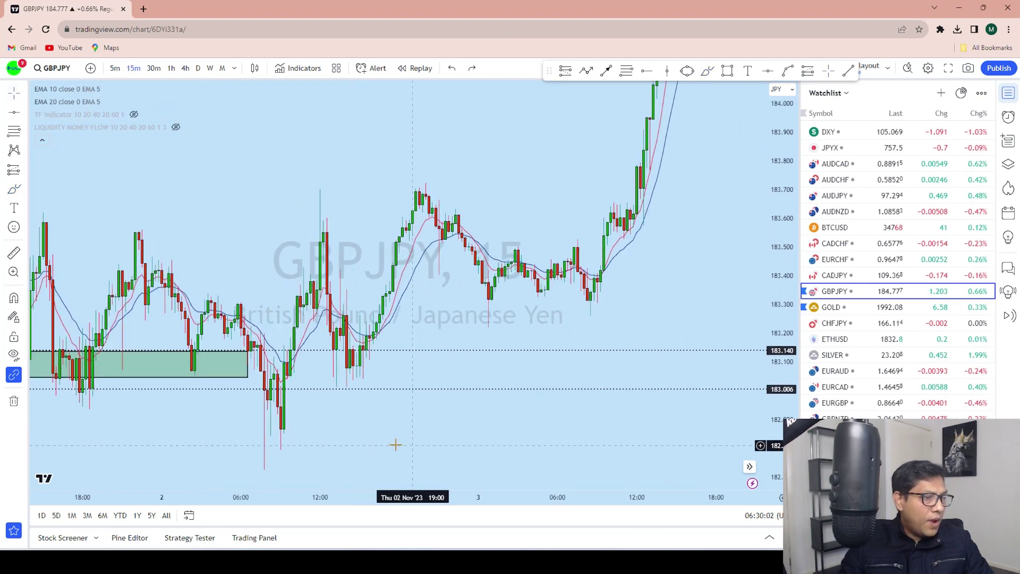
pyautogui.scroll(-5, 576, 220)
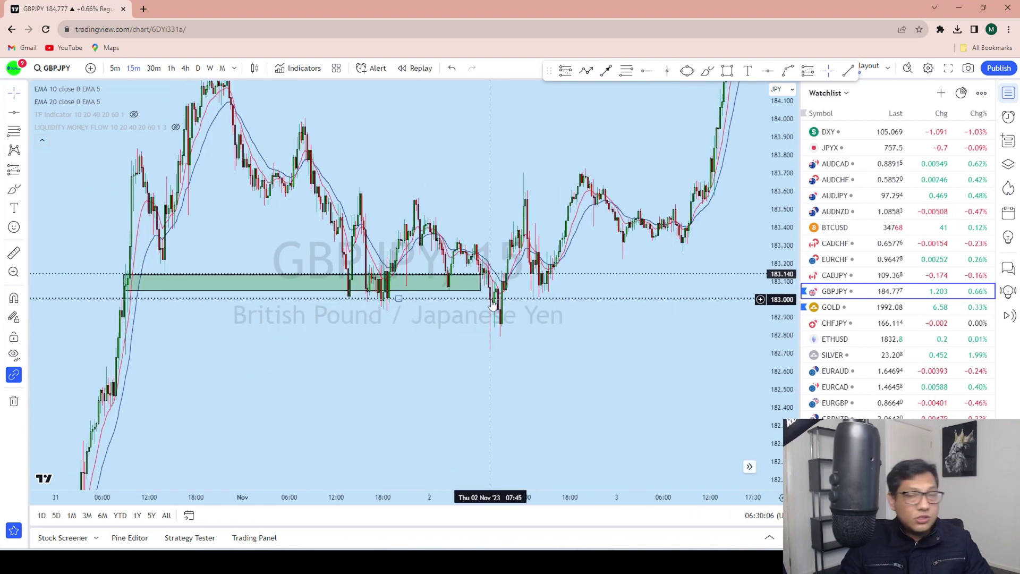
# Step: Place a GBPJPY long at 183.009 with stop near 182.717 and target near 184.953
pyautogui.click(25, 171)
pyautogui.click(69, 182)
pyautogui.click(505, 299)
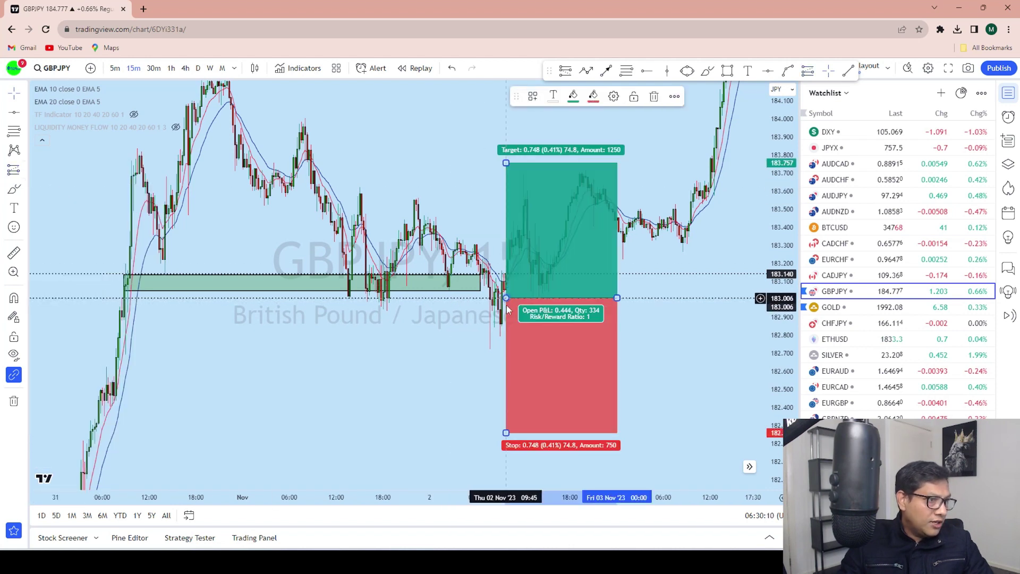
pyautogui.moveTo(506, 432); pyautogui.dragTo(516, 351)
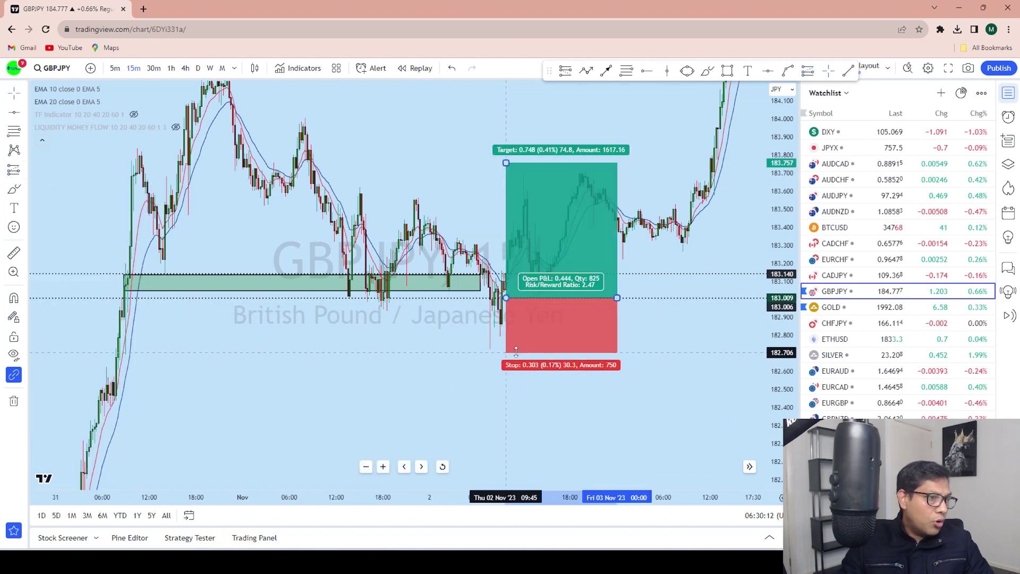
pyautogui.scroll(-5, 660, 426)
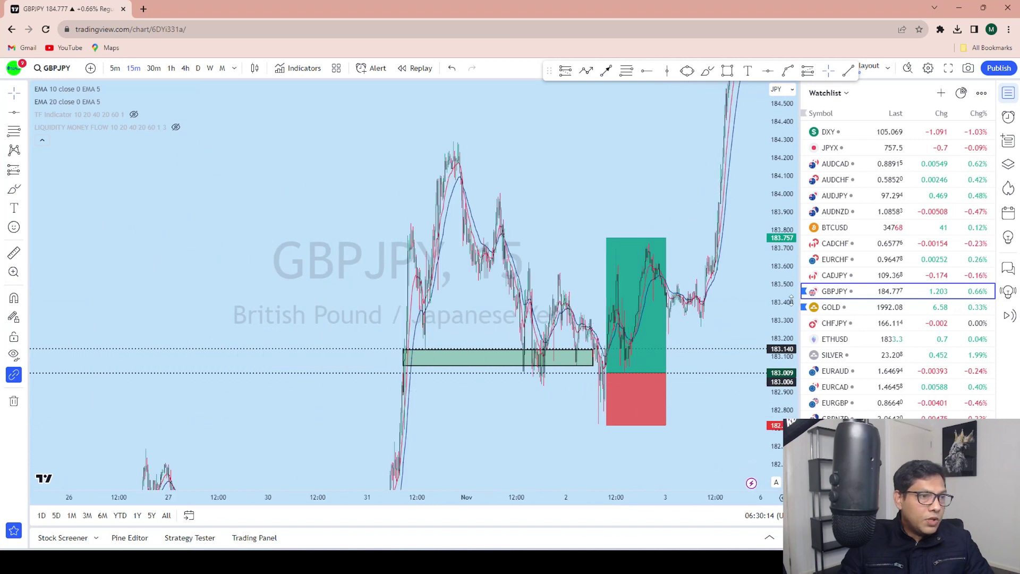
pyautogui.moveTo(606, 266); pyautogui.dragTo(604, 157)
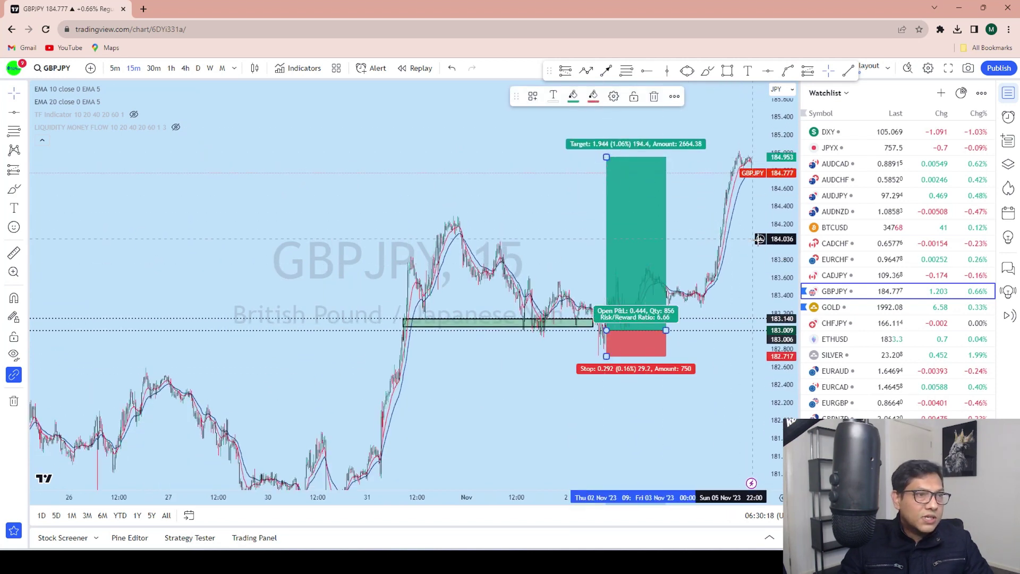
pyautogui.moveTo(744, 246); pyautogui.dragTo(536, 288)
pyautogui.scroll(-2, 605, 289)
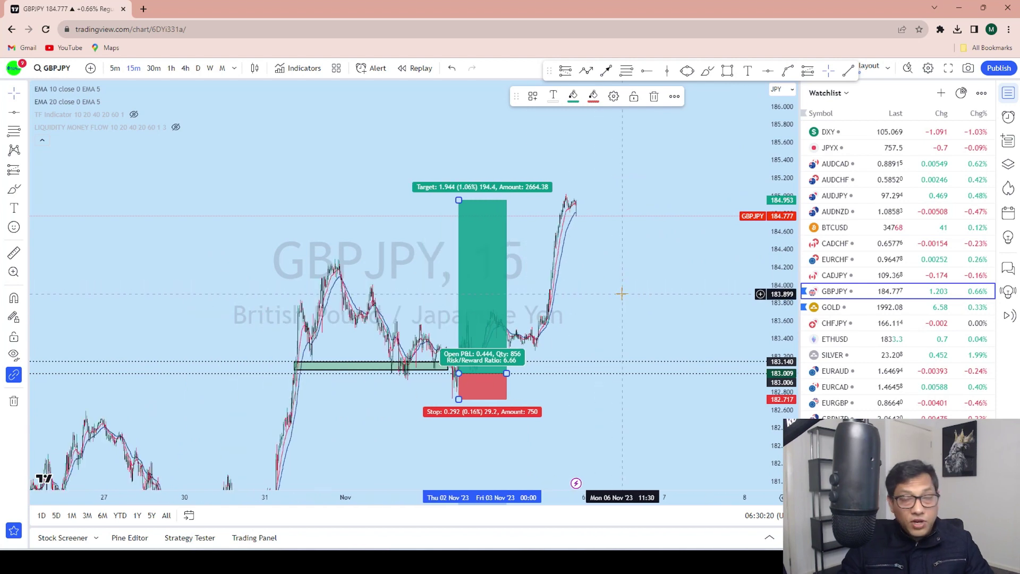
pyautogui.scroll(3, 619, 294)
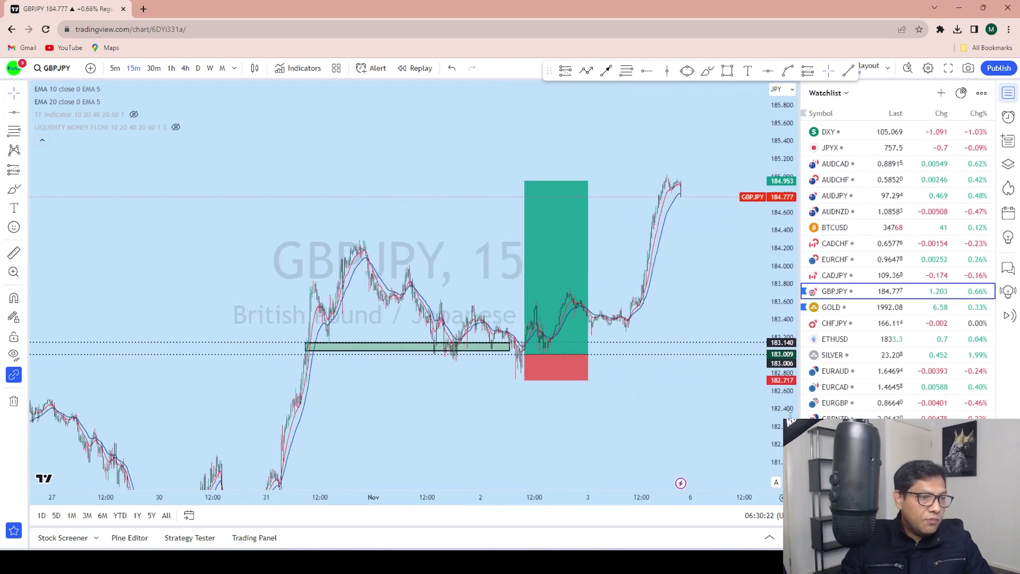
pyautogui.scroll(3, 768, 271)
pyautogui.scroll(3, 526, 286)
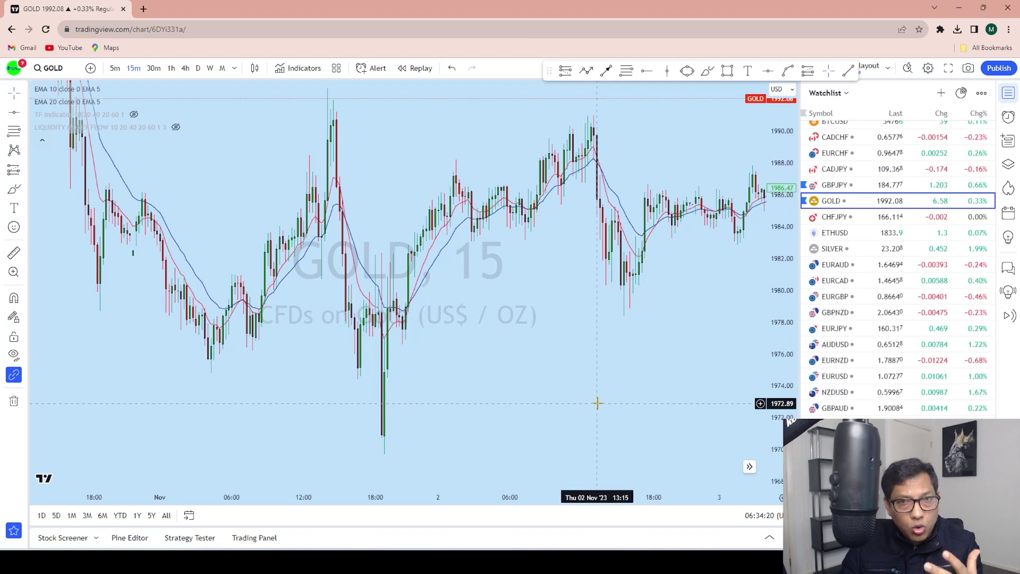
pyautogui.scroll(5, 581, 376)
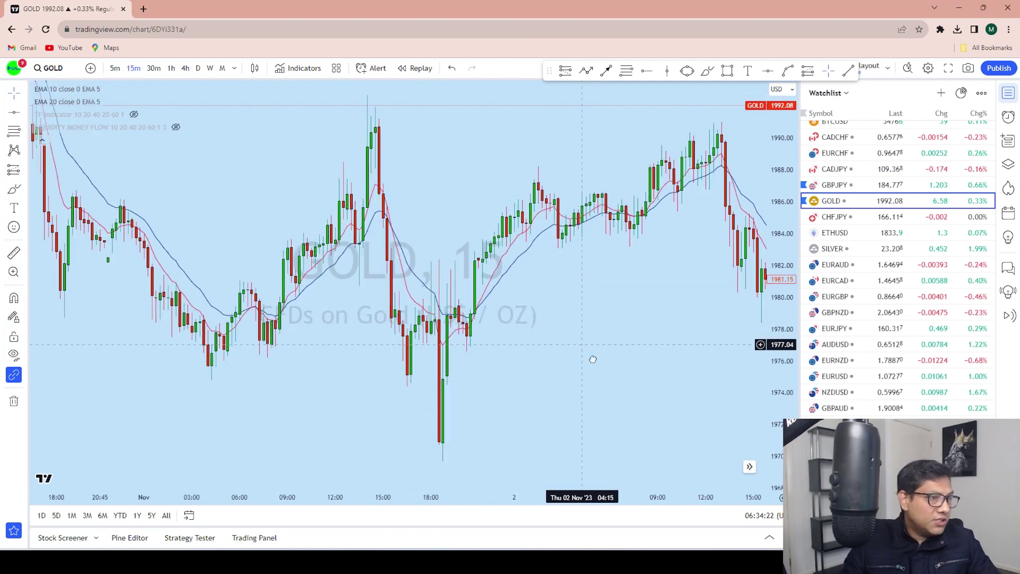
pyautogui.scroll(5, 605, 353)
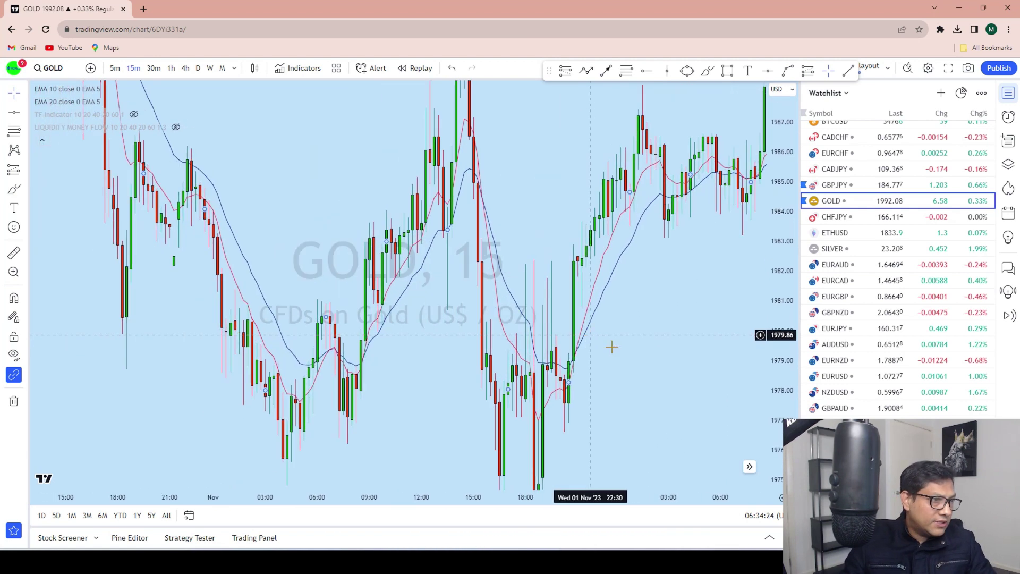
pyautogui.click(418, 68)
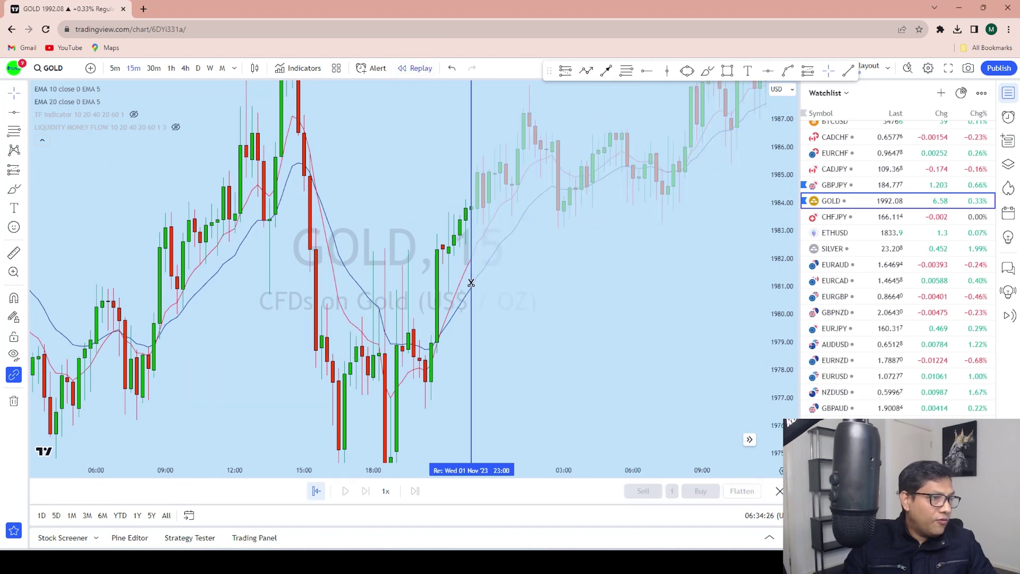
pyautogui.click(455, 318)
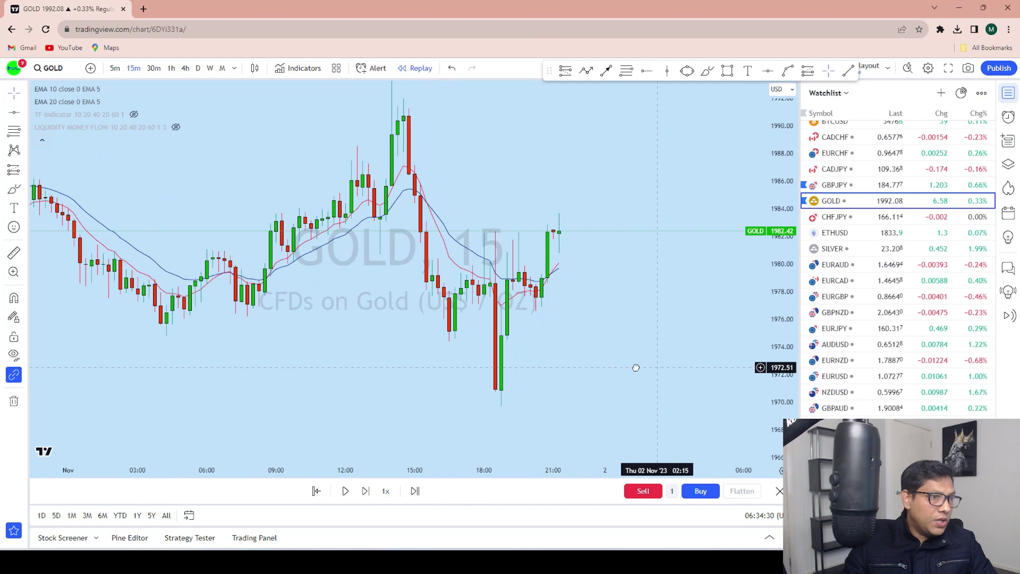
pyautogui.click(706, 70)
pyautogui.click(526, 397)
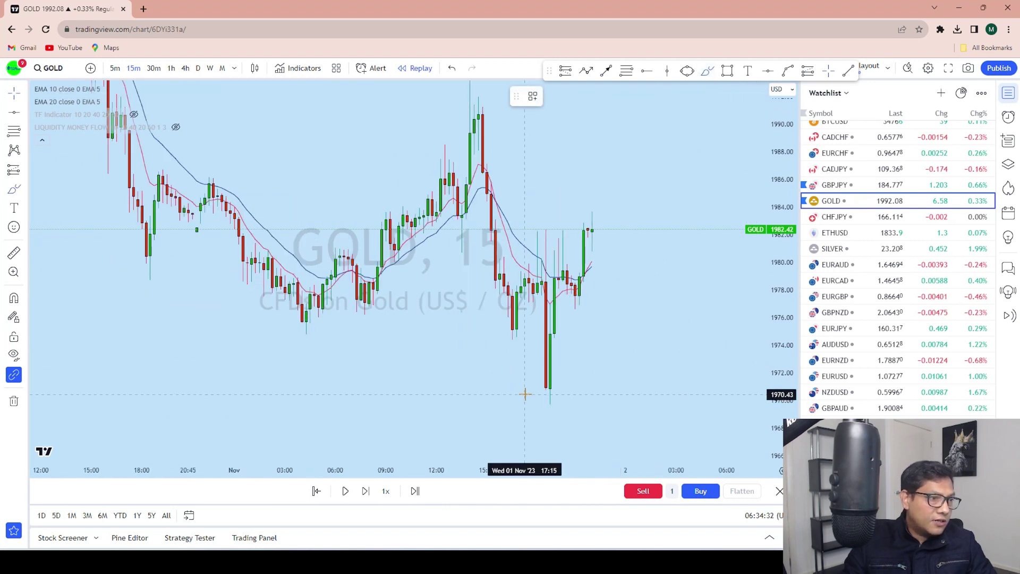
pyautogui.click(574, 391)
pyautogui.click(481, 345)
pyautogui.click(520, 350)
pyautogui.click(568, 322)
pyautogui.click(600, 318)
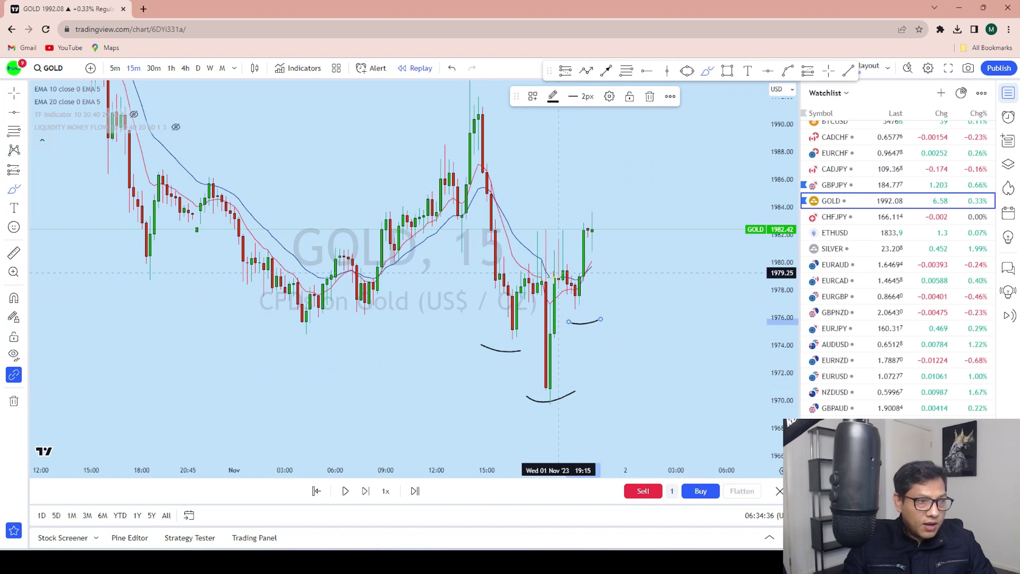
pyautogui.click(451, 69)
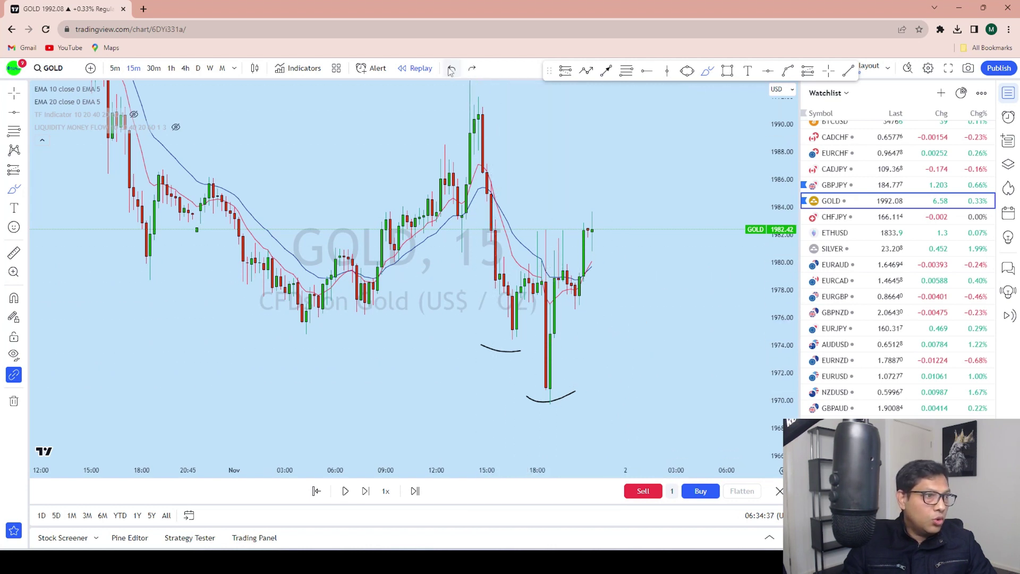
pyautogui.click(482, 98)
pyautogui.moveTo(504, 333)
pyautogui.mouseDown()
pyautogui.moveTo(518, 298)
pyautogui.moveTo(541, 290)
pyautogui.moveTo(550, 380)
pyautogui.moveTo(566, 263)
pyautogui.moveTo(577, 310)
pyautogui.mouseUp()
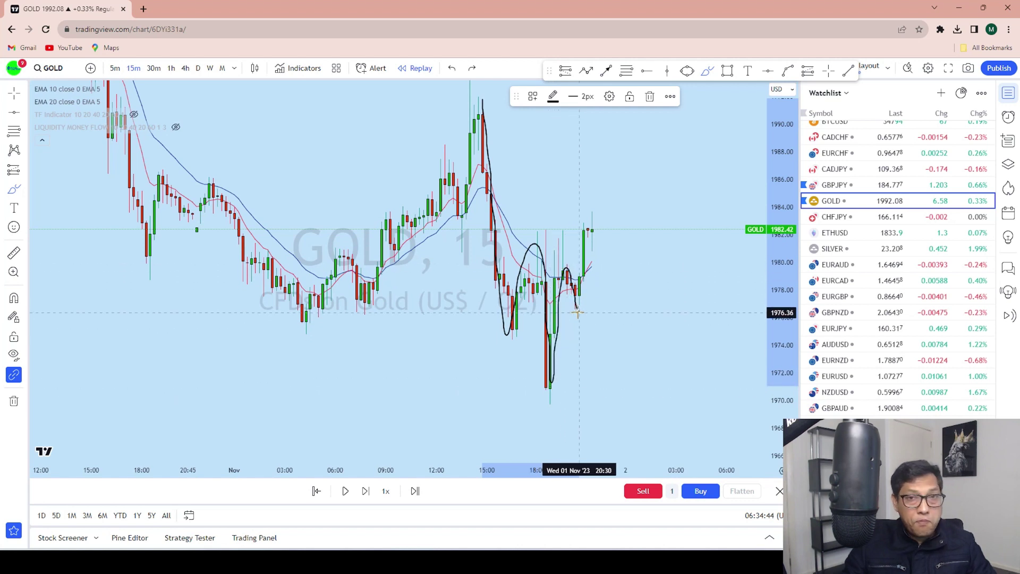
pyautogui.moveTo(579, 293); pyautogui.dragTo(587, 217)
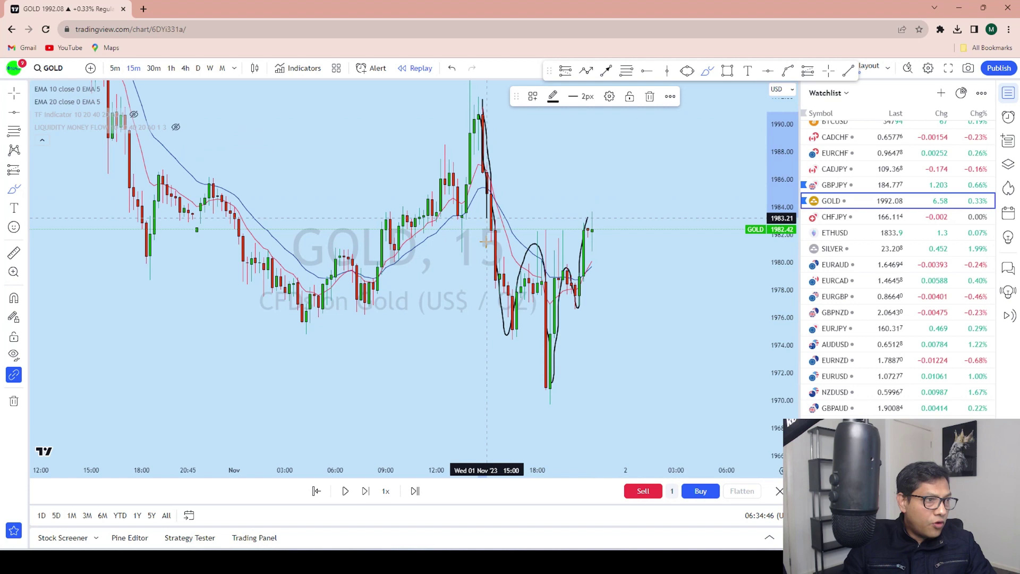
pyautogui.moveTo(532, 247)
pyautogui.mouseDown()
pyautogui.moveTo(550, 385)
pyautogui.moveTo(596, 201)
pyautogui.mouseUp()
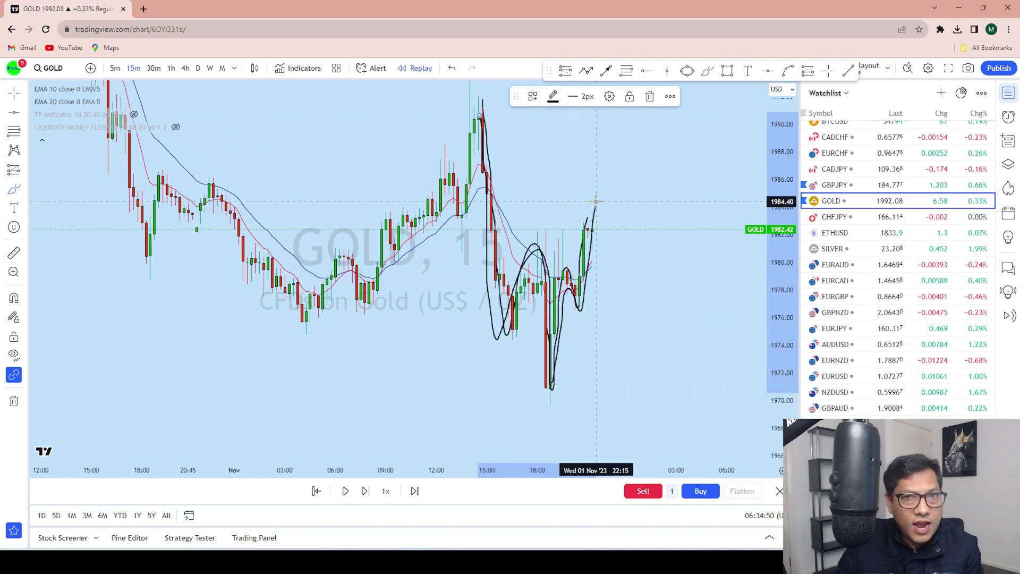
pyautogui.click(452, 68)
pyautogui.click(452, 68)
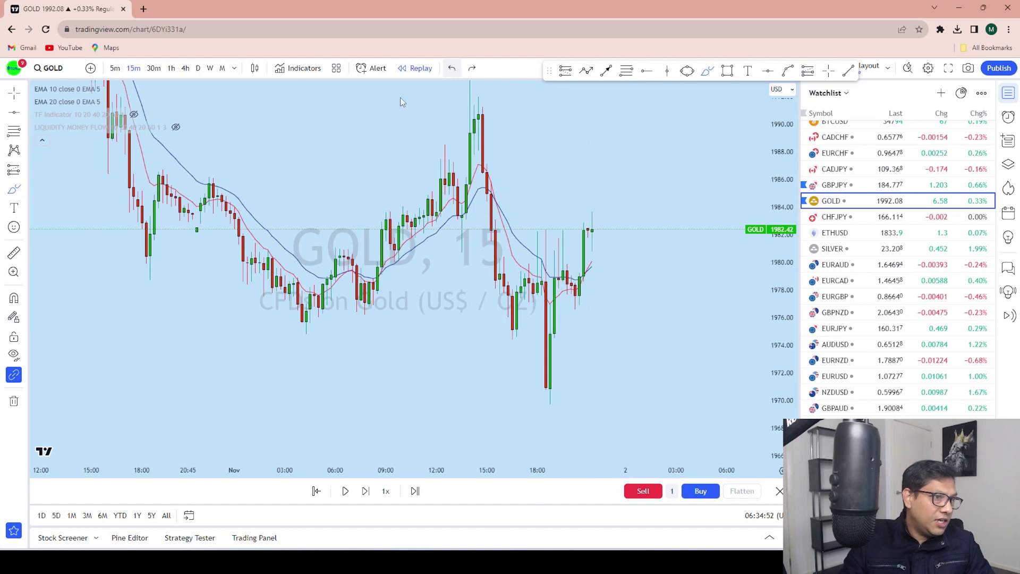
pyautogui.scroll(5, 608, 248)
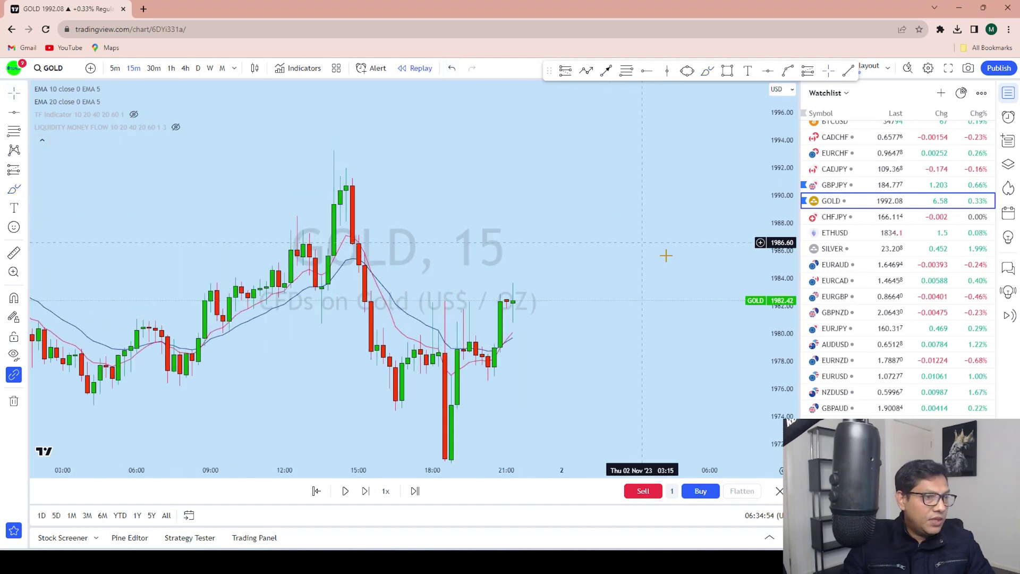
pyautogui.moveTo(771, 396); pyautogui.dragTo(706, 241)
pyautogui.scroll(3, 596, 175)
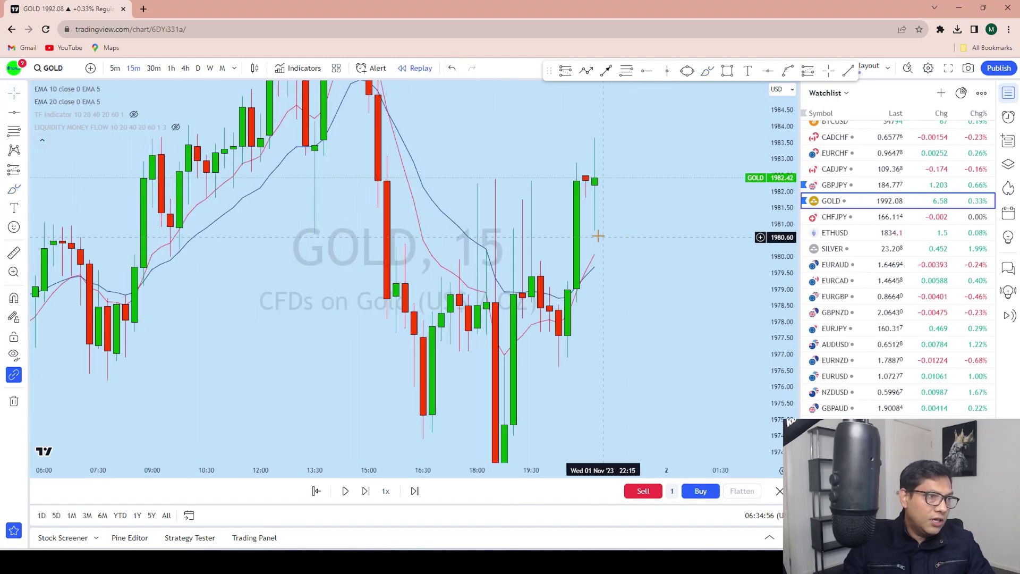
pyautogui.scroll(-1, 694, 264)
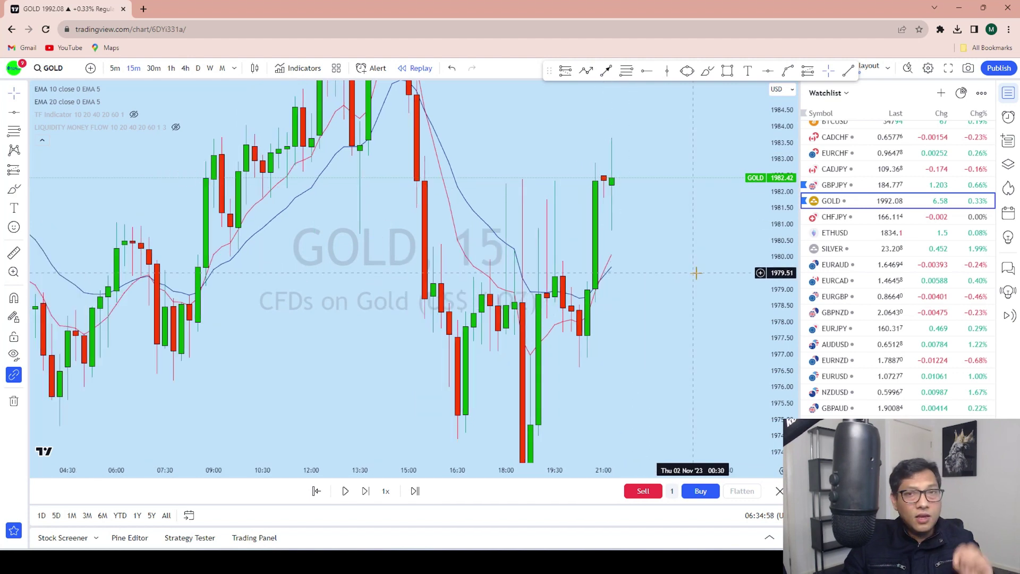
pyautogui.moveTo(694, 270); pyautogui.dragTo(668, 296)
pyautogui.scroll(1, 669, 295)
pyautogui.moveTo(781, 339); pyautogui.dragTo(775, 362)
pyautogui.scroll(-2, 580, 318)
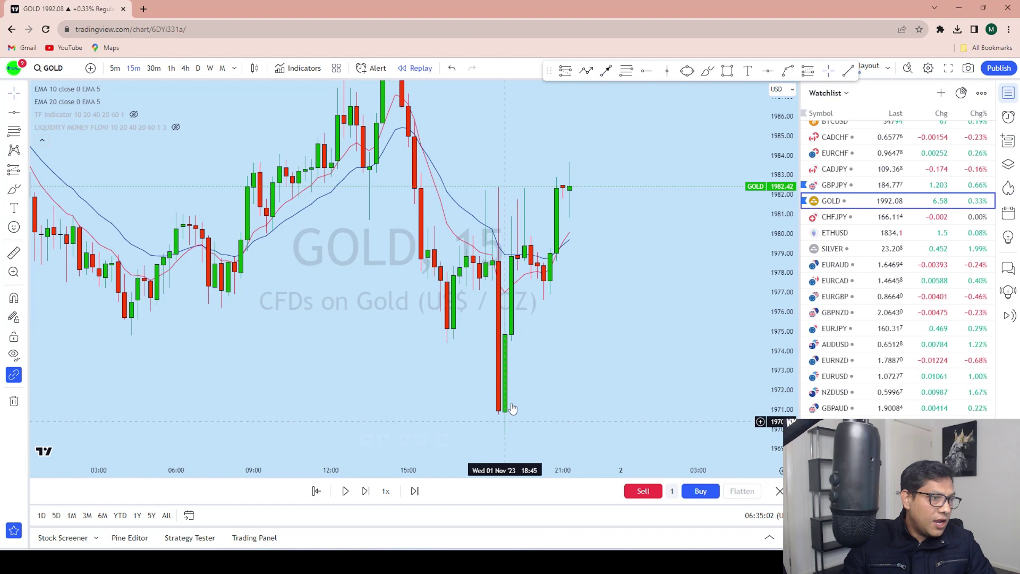
pyautogui.click(705, 72)
pyautogui.moveTo(503, 421)
pyautogui.mouseDown()
pyautogui.moveTo(516, 185)
pyautogui.moveTo(533, 204)
pyautogui.moveTo(549, 301)
pyautogui.moveTo(568, 165)
pyautogui.mouseUp()
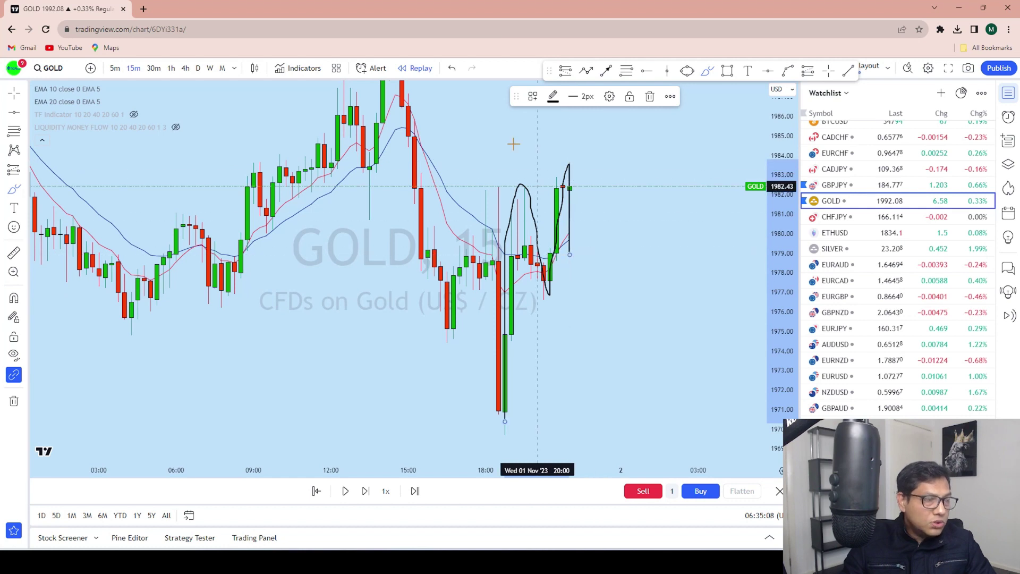
pyautogui.click(451, 68)
pyautogui.moveTo(586, 219); pyautogui.dragTo(570, 212)
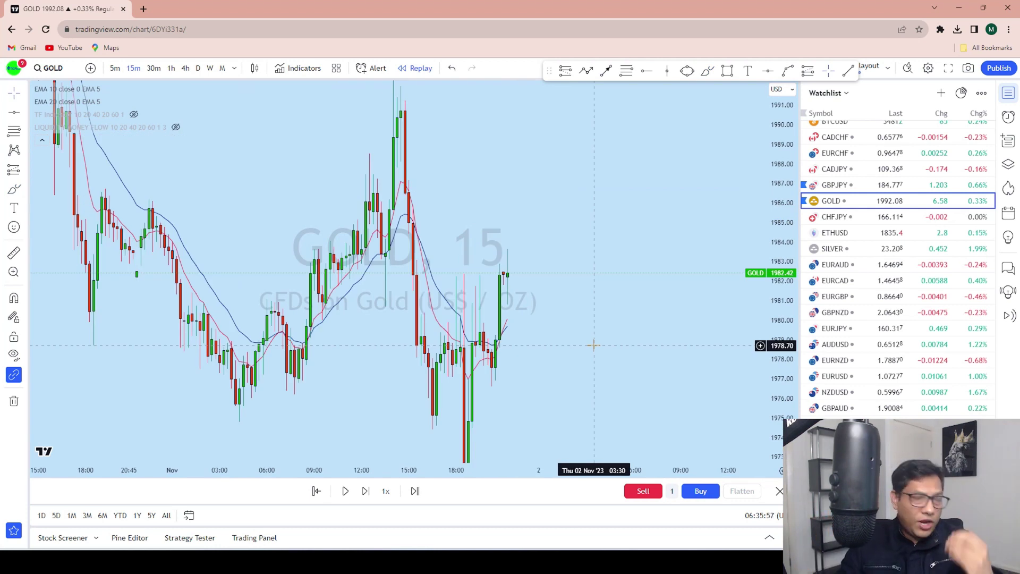
pyautogui.click(25, 170)
# Step: Place a GOLD long at 1982.43 with a raised stop and a 1988.41 target
pyautogui.click(75, 182)
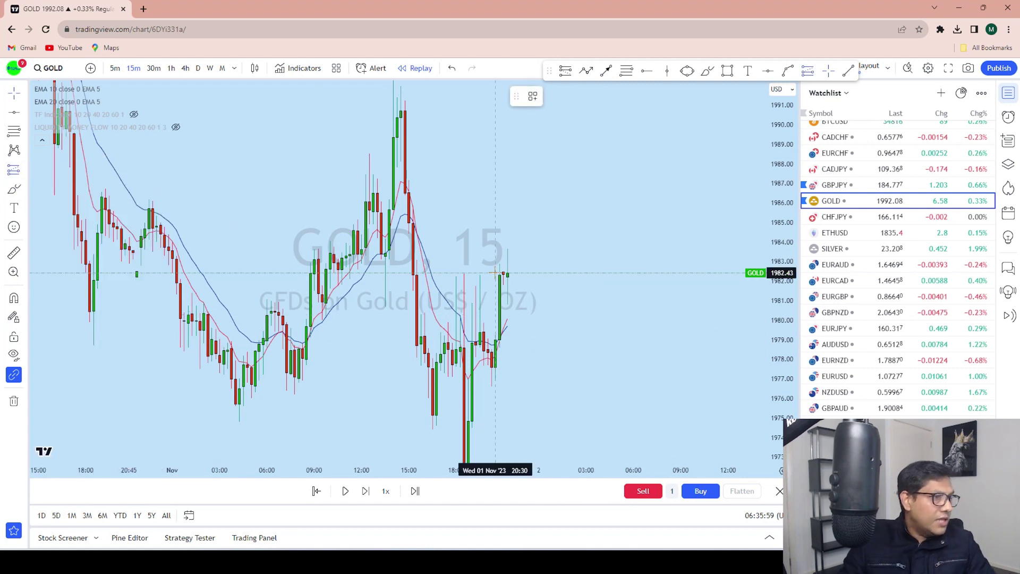
pyautogui.click(515, 272)
pyautogui.moveTo(547, 409); pyautogui.dragTo(587, 392)
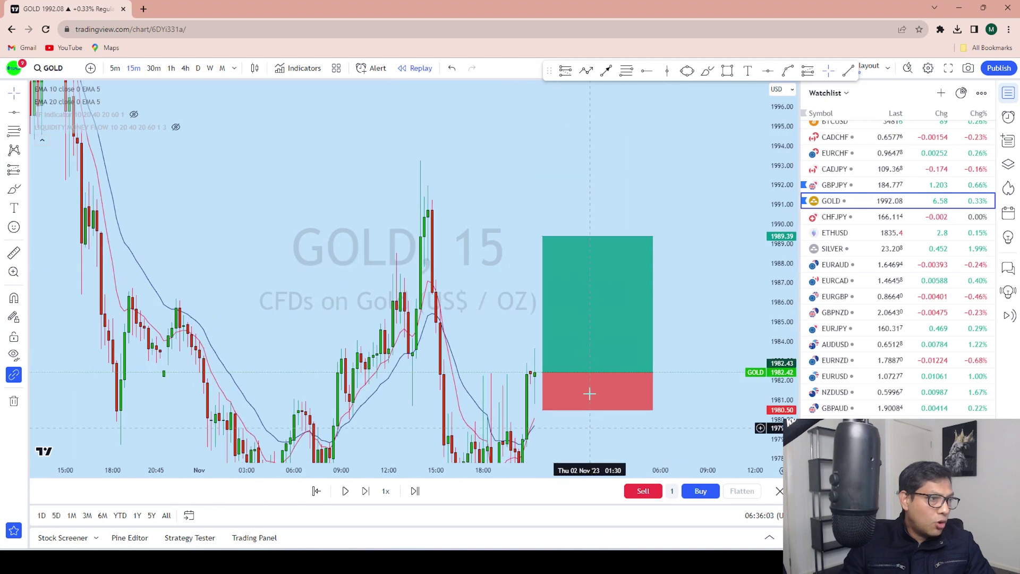
pyautogui.moveTo(543, 236); pyautogui.dragTo(553, 256)
pyautogui.moveTo(784, 415); pyautogui.dragTo(518, 469)
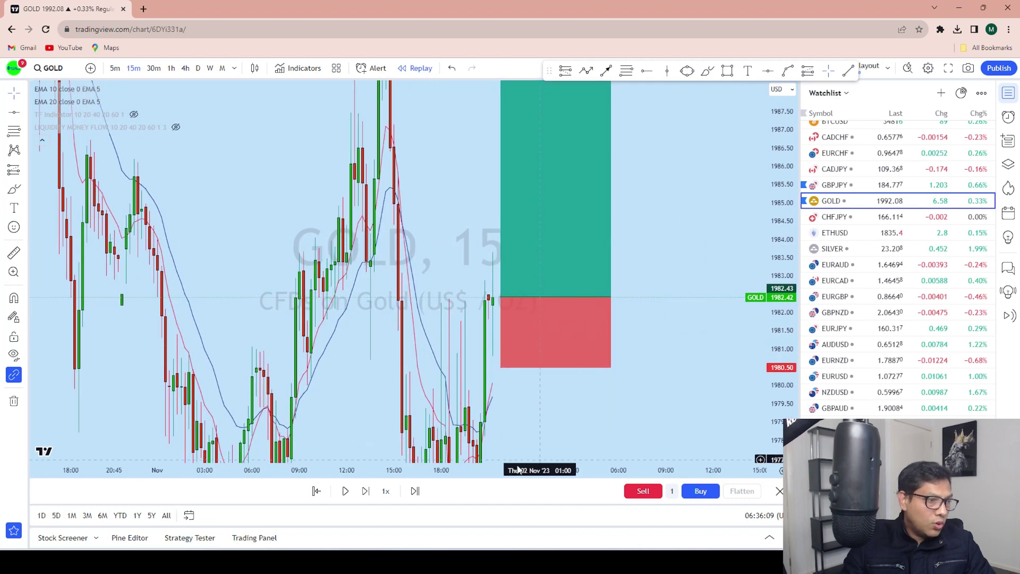
# Step: Advance the replay sixteen bars until price climbs to the target
pyautogui.click(365, 491)
pyautogui.click(365, 491)
pyautogui.click(366, 491)
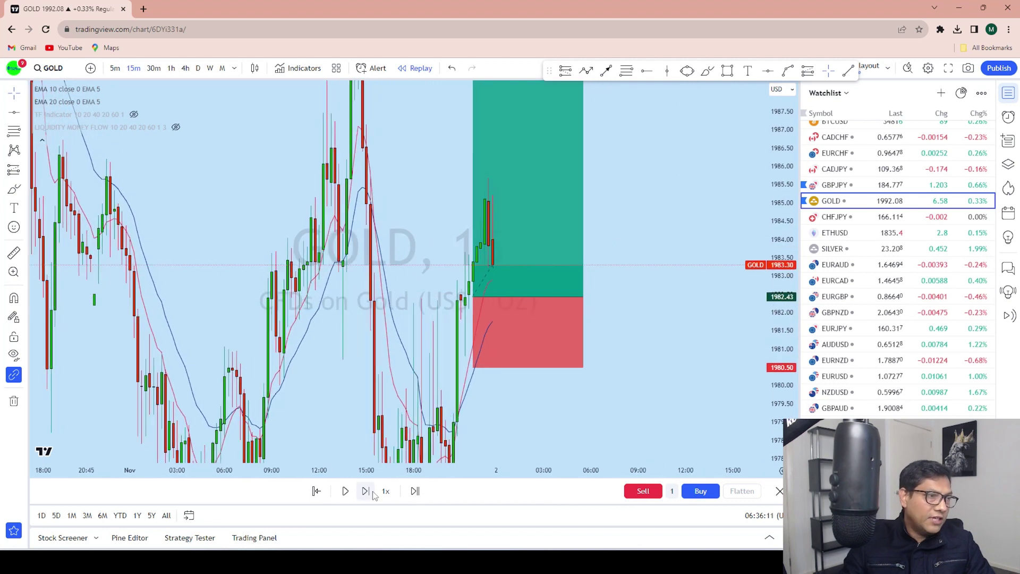
pyautogui.click(366, 491)
pyautogui.click(365, 490)
pyautogui.click(365, 490)
pyautogui.click(365, 490)
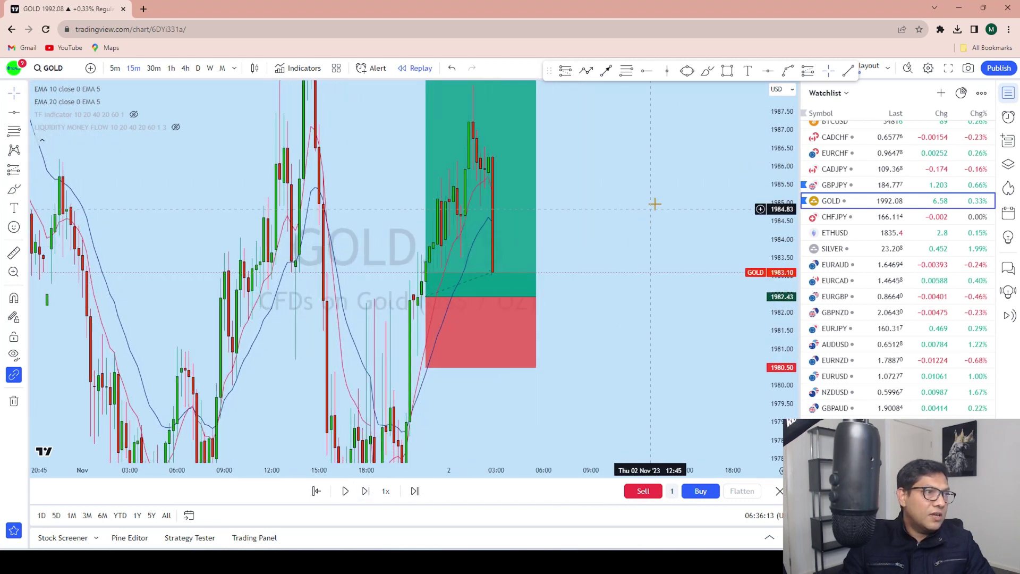
pyautogui.click(366, 491)
pyautogui.click(365, 491)
pyautogui.click(365, 491)
pyautogui.click(366, 491)
pyautogui.click(365, 490)
pyautogui.click(365, 490)
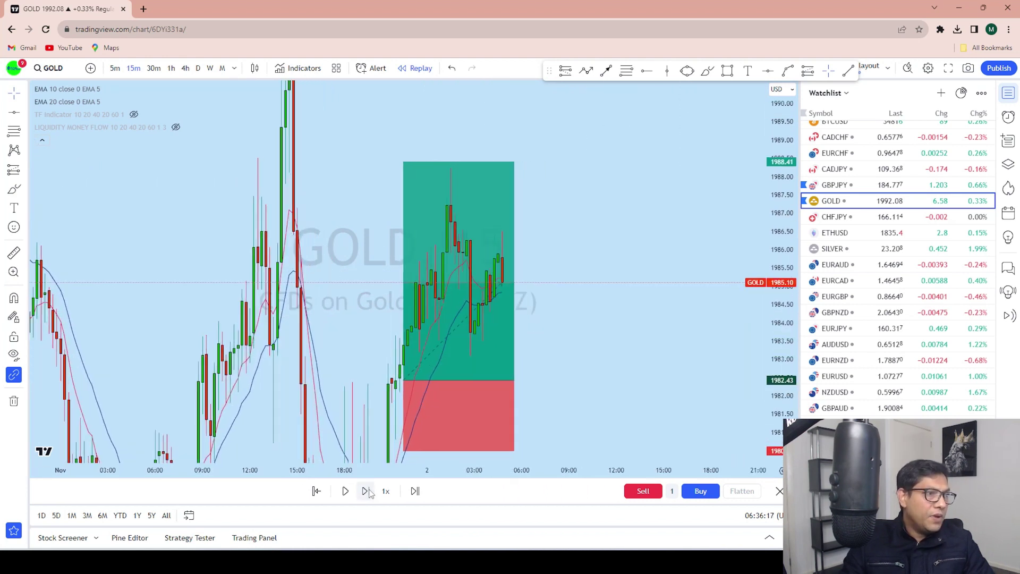
pyautogui.click(366, 491)
pyautogui.click(366, 491)
pyautogui.click(365, 491)
pyautogui.click(366, 490)
pyautogui.click(365, 491)
pyautogui.click(366, 491)
pyautogui.click(365, 490)
pyautogui.click(366, 491)
pyautogui.click(366, 491)
pyautogui.click(365, 491)
pyautogui.click(365, 490)
pyautogui.click(365, 491)
pyautogui.click(365, 491)
# Step: Delete the long-position drawing from the GOLD chart
pyautogui.scroll(-2, 417, 404)
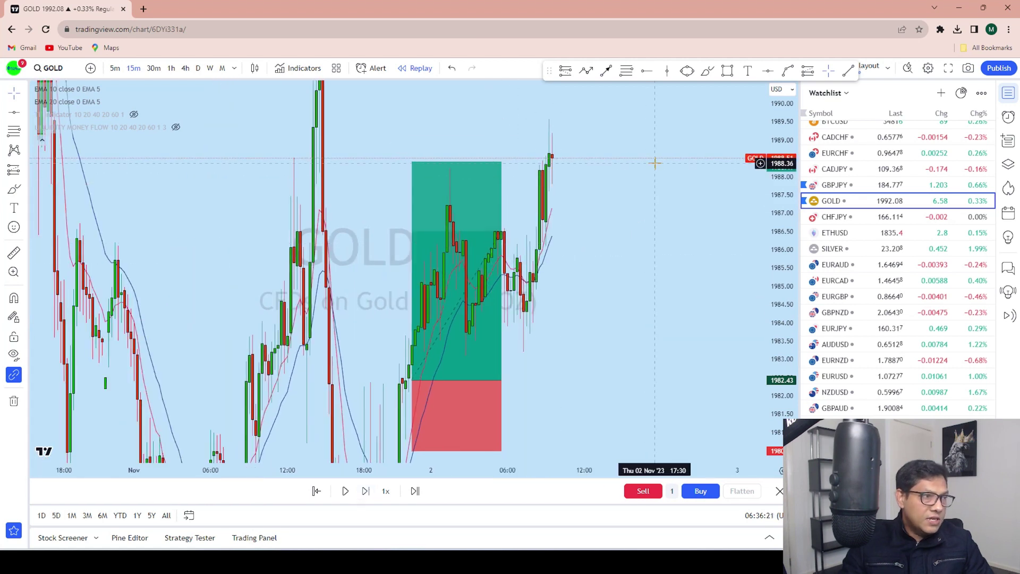
pyautogui.scroll(5, 654, 163)
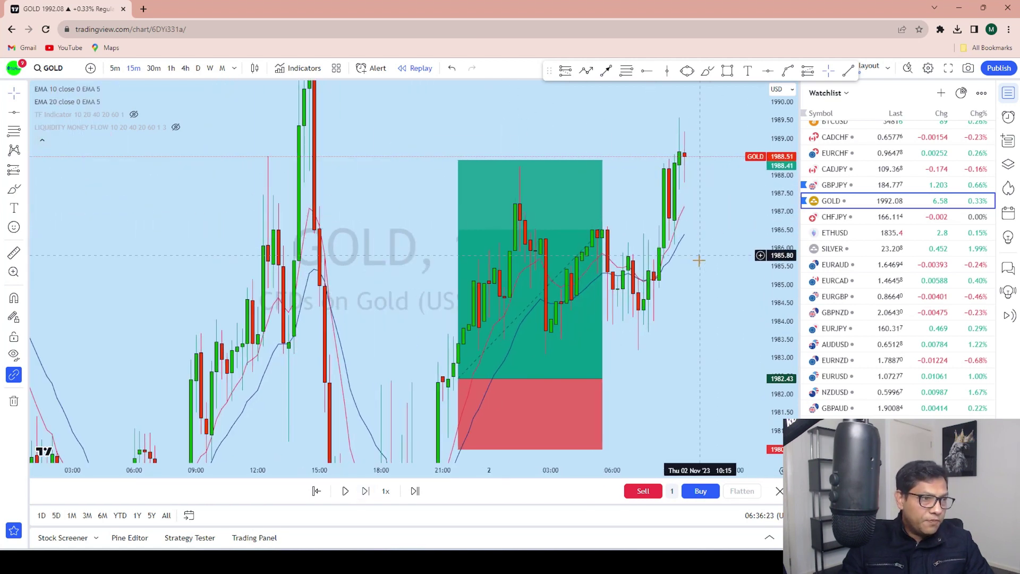
pyautogui.moveTo(699, 248); pyautogui.dragTo(648, 257)
pyautogui.click(537, 206)
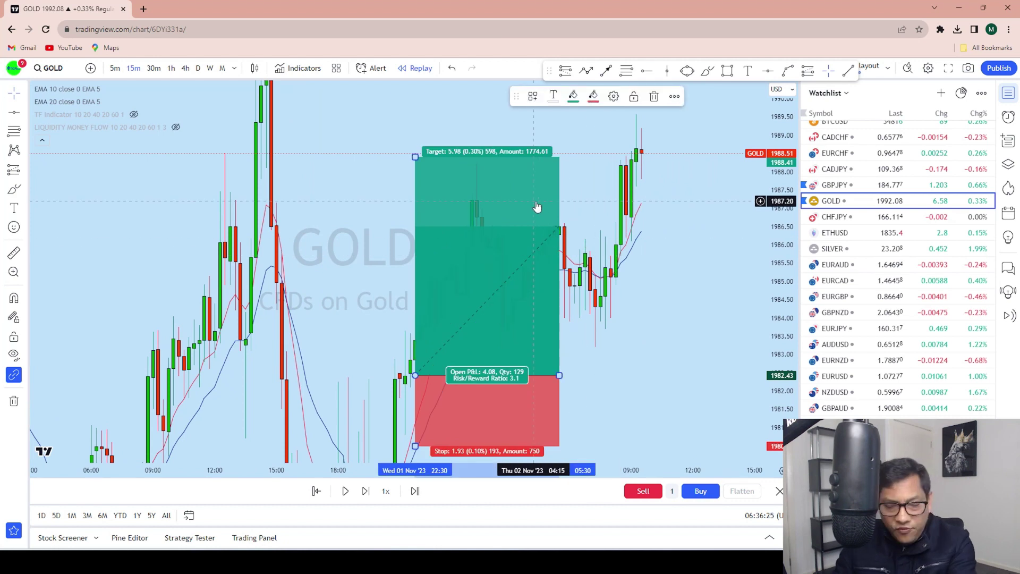
pyautogui.press('Delete')
pyautogui.scroll(3, 603, 337)
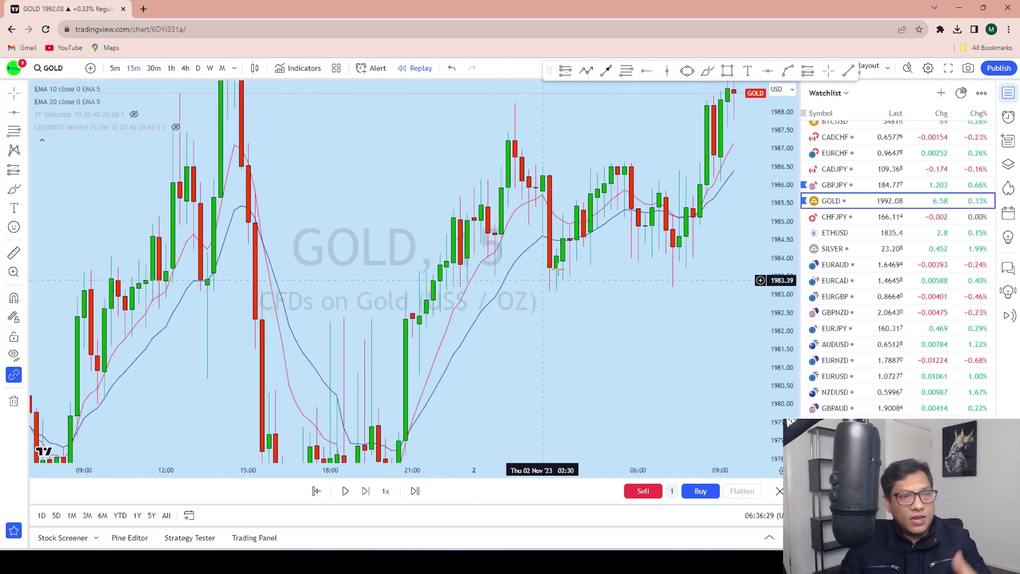
# Step: Place a horizontal ray at 1983.53 and discard the stray brush sketches
pyautogui.click(767, 70)
pyautogui.click(399, 274)
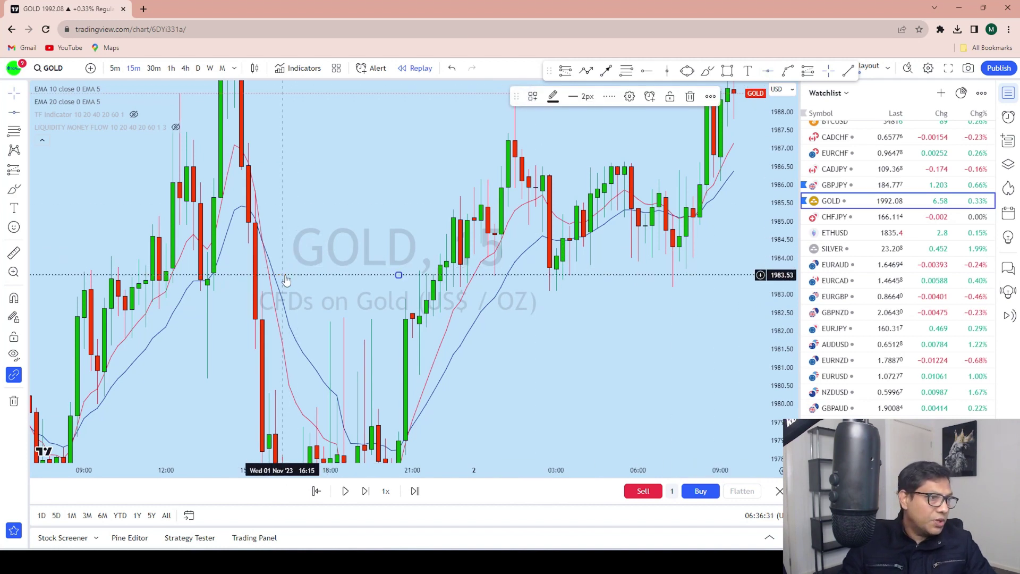
pyautogui.click(709, 73)
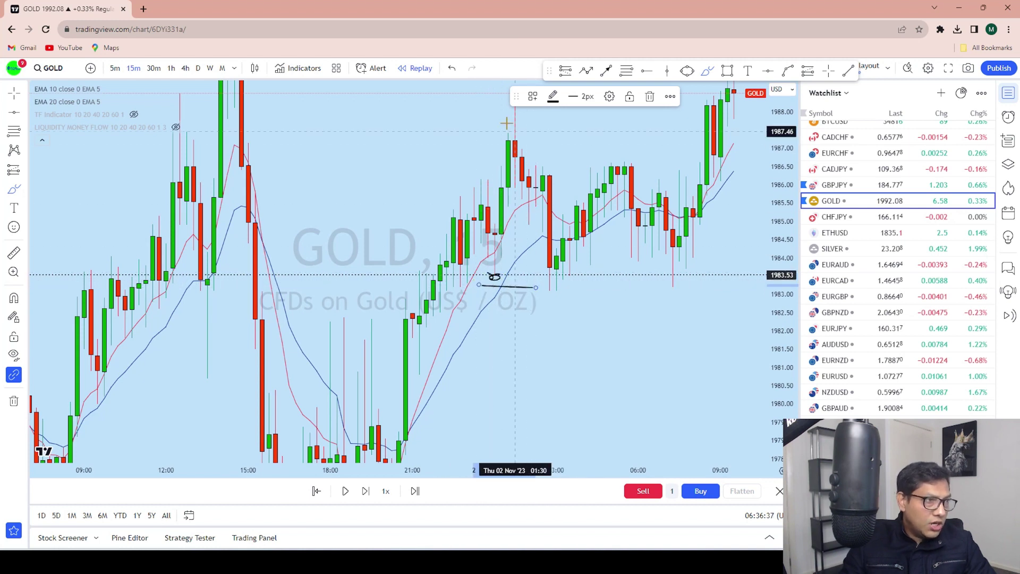
pyautogui.click(452, 69)
pyautogui.moveTo(511, 106); pyautogui.dragTo(556, 308)
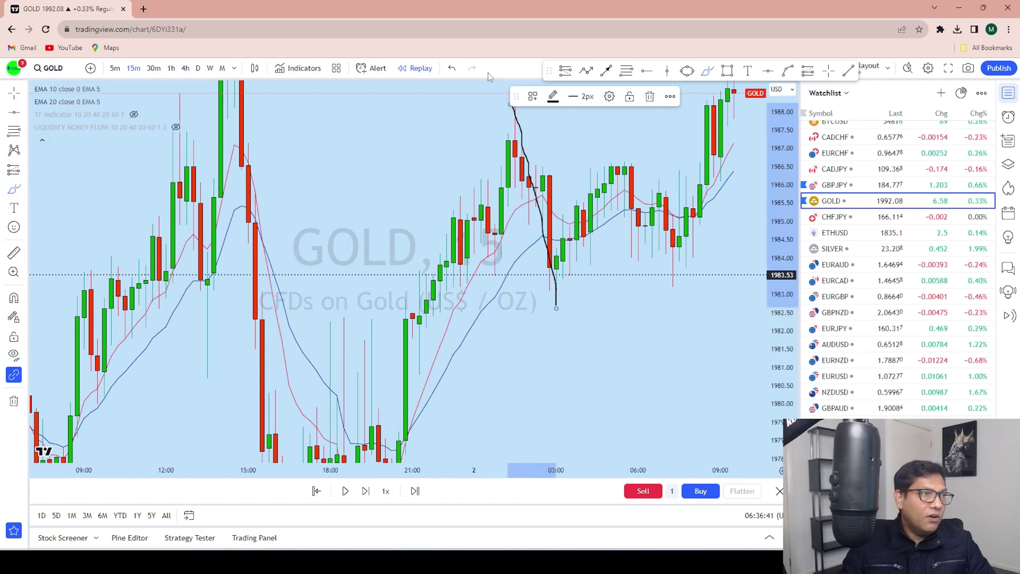
pyautogui.click(452, 68)
# Step: Underline the 1983.53 level freehand and undo the extra loop
pyautogui.moveTo(493, 276); pyautogui.dragTo(659, 276)
pyautogui.moveTo(555, 283)
pyautogui.mouseDown()
pyautogui.moveTo(564, 287)
pyautogui.moveTo(543, 298)
pyautogui.mouseUp()
pyautogui.click(452, 68)
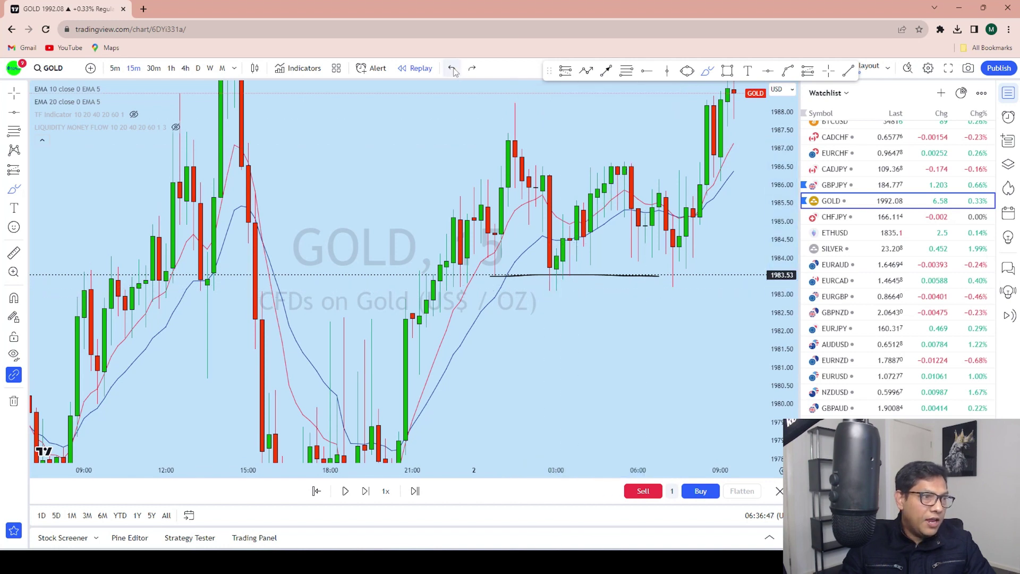
pyautogui.scroll(2, 633, 309)
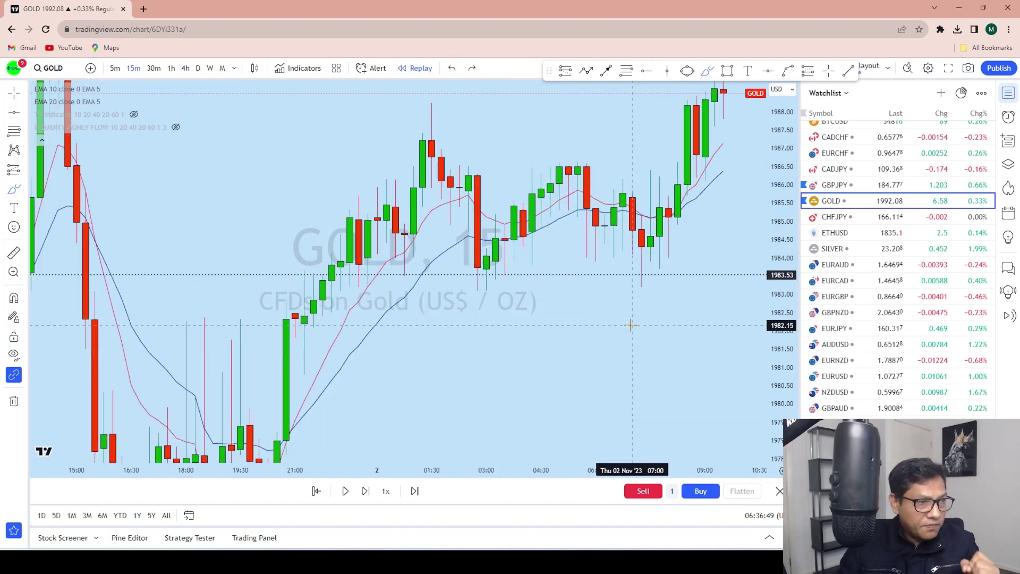
pyautogui.scroll(-2, 686, 372)
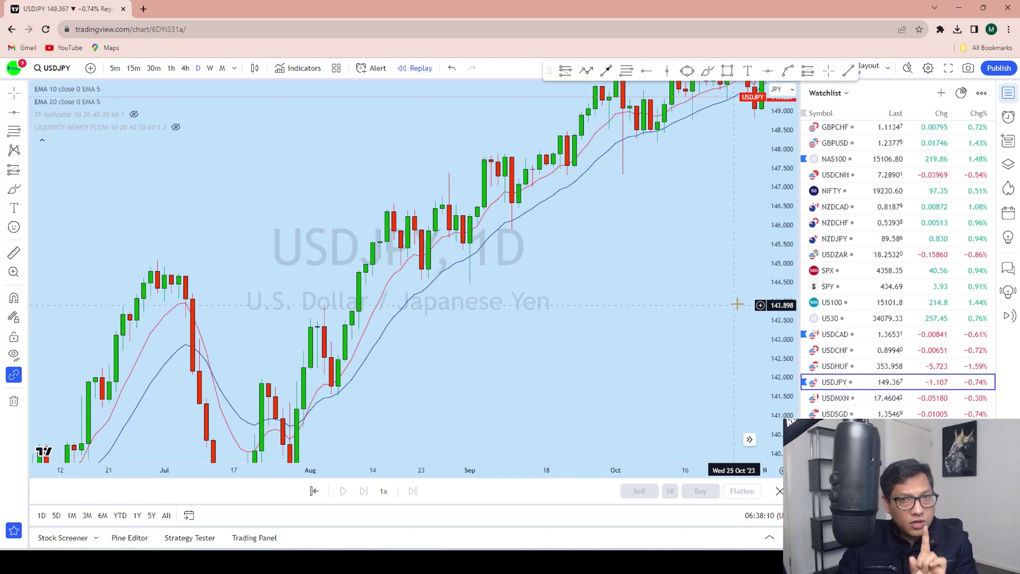
# Step: Add a horizontal line at 144.555 on the USDJPY daily chart
pyautogui.moveTo(736, 301); pyautogui.dragTo(702, 313)
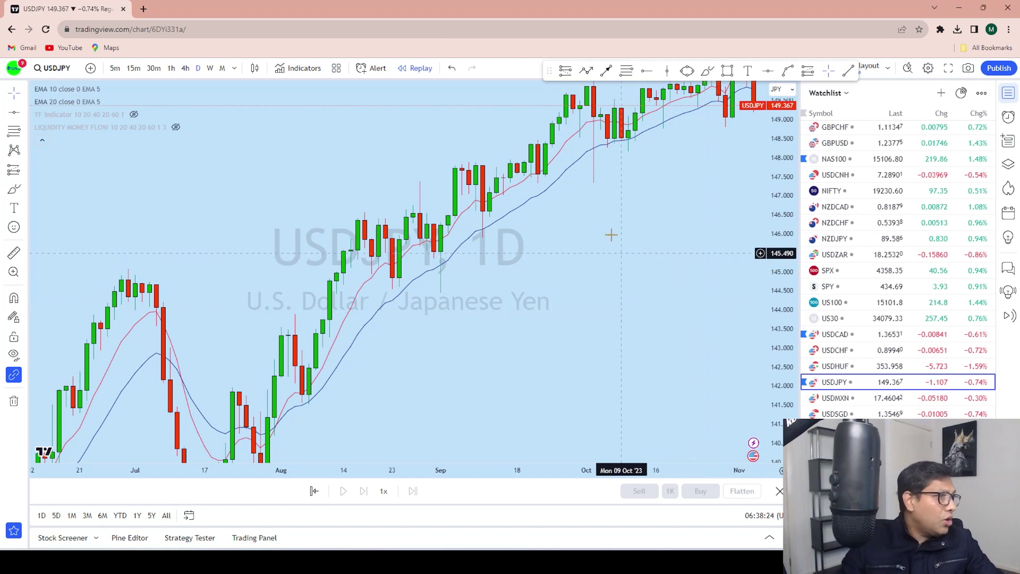
pyautogui.click(767, 71)
pyautogui.click(372, 285)
# Step: Sketch the rally from the early-August low to the mid-August peak freehand
pyautogui.moveTo(336, 348); pyautogui.dragTo(438, 359)
pyautogui.click(707, 71)
pyautogui.moveTo(410, 413)
pyautogui.mouseDown()
pyautogui.moveTo(460, 220)
pyautogui.moveTo(473, 290)
pyautogui.moveTo(488, 227)
pyautogui.mouseUp()
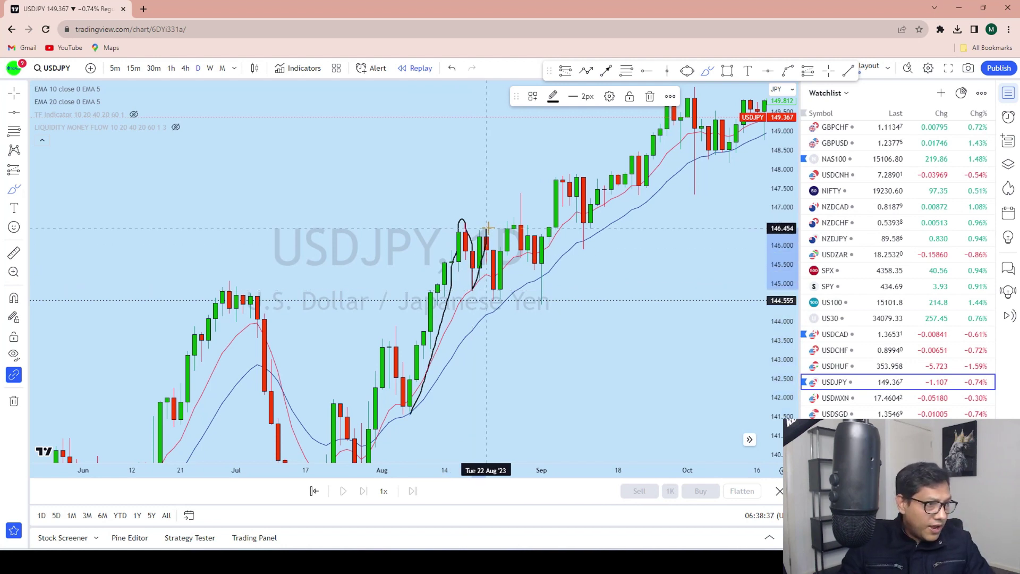
# Step: Undo the earlier brush strokes, then sketch a rally path and undo it
pyautogui.click(451, 68)
pyautogui.hotkey('ctrl', 'z')
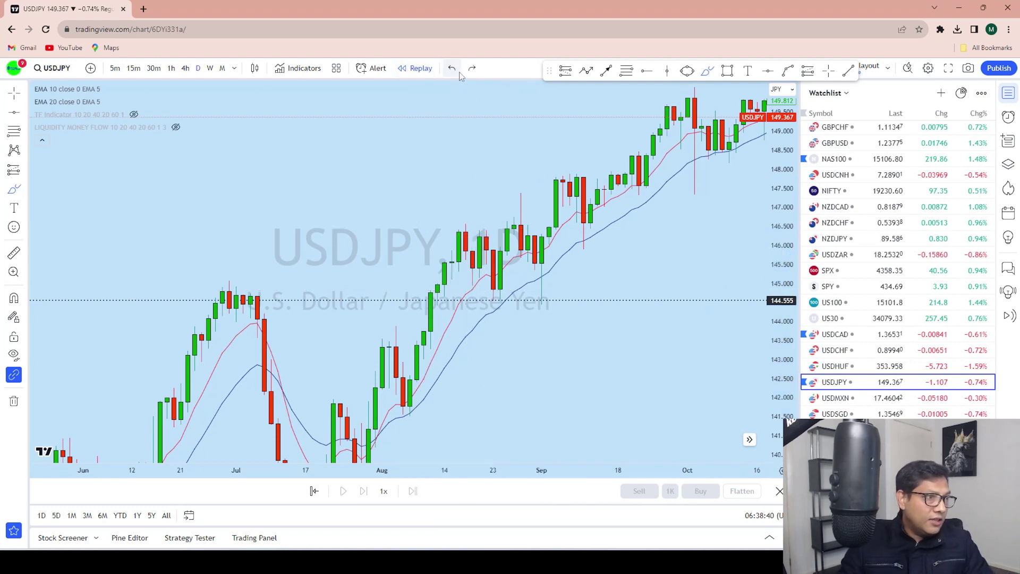
pyautogui.scroll(5, 567, 234)
pyautogui.moveTo(393, 175); pyautogui.dragTo(411, 365)
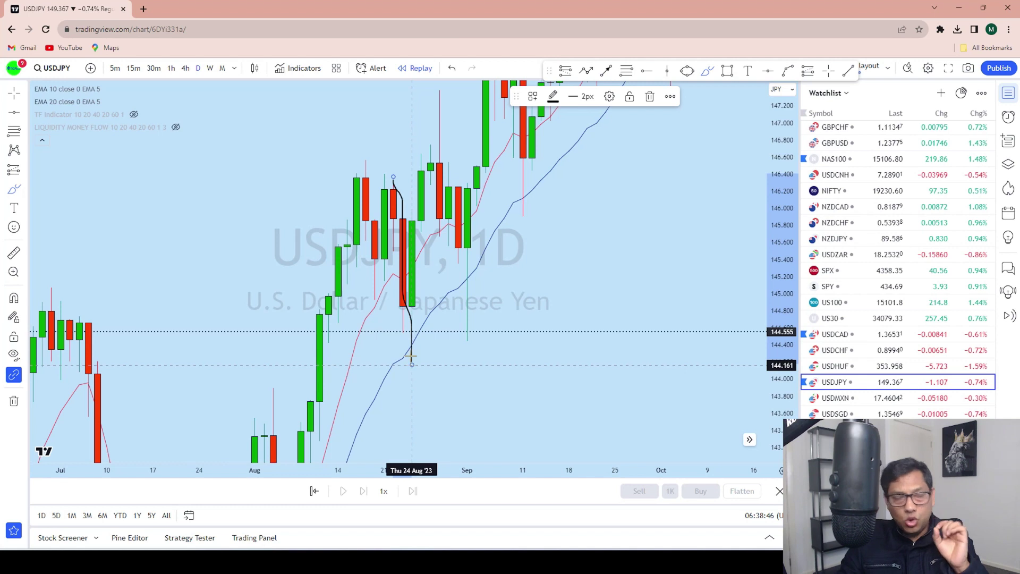
pyautogui.moveTo(410, 365); pyautogui.dragTo(411, 365)
pyautogui.click(452, 68)
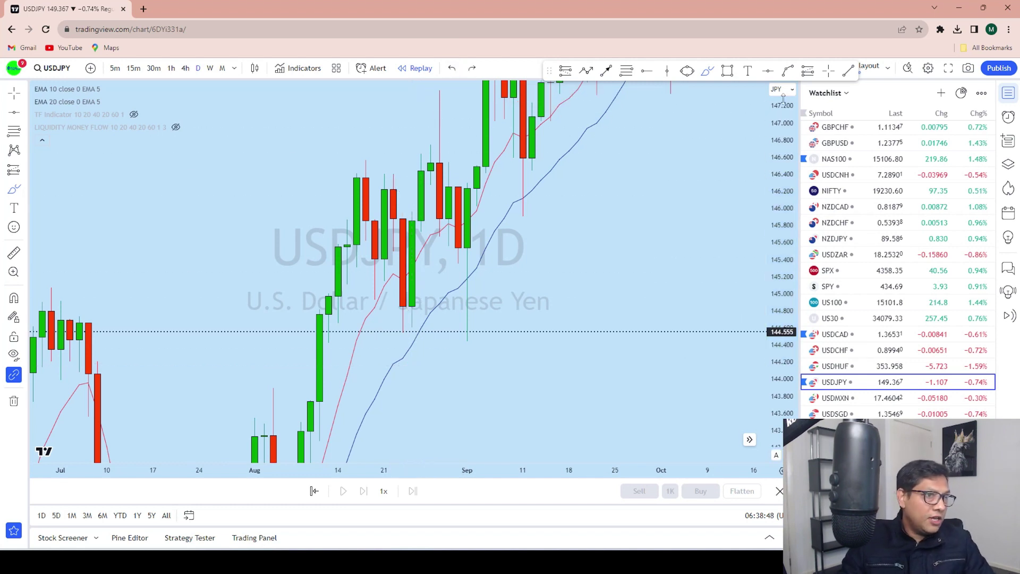
# Step: Add a horizontal line at 144.939 on the USDJPY daily chart
pyautogui.click(768, 71)
pyautogui.click(411, 299)
pyautogui.scroll(2, 527, 257)
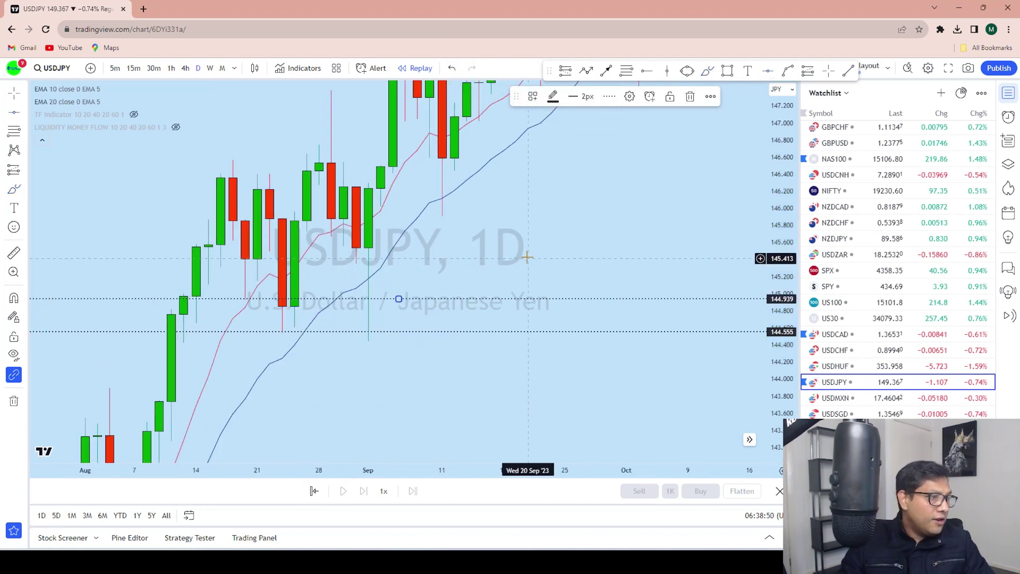
pyautogui.hscroll(-5, 526, 257)
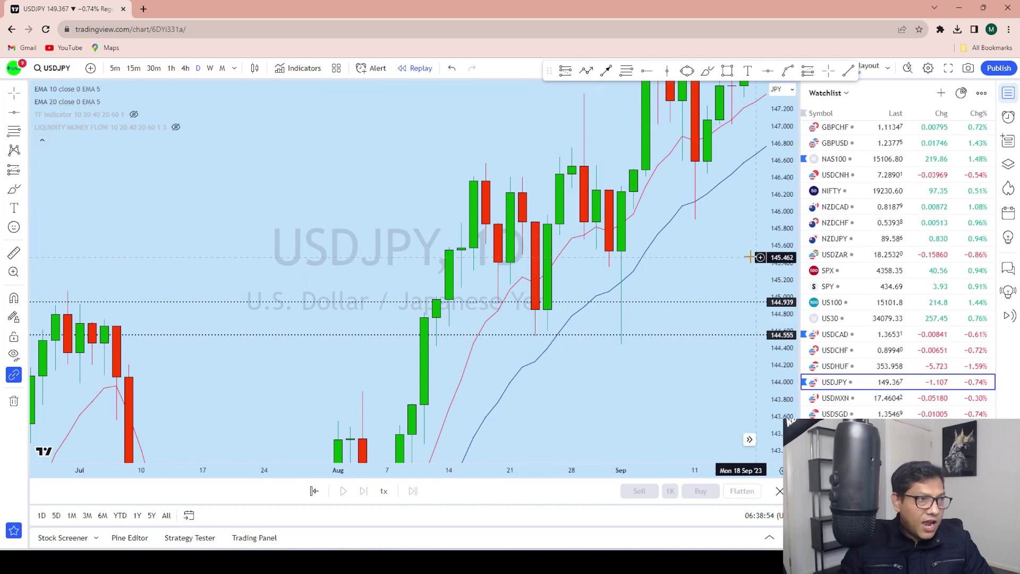
pyautogui.hscroll(2, 749, 257)
# Step: Sketch and undo a September price swing, then show the Liquidity Money Flow indicator
pyautogui.moveTo(494, 385)
pyautogui.mouseDown()
pyautogui.moveTo(543, 146)
pyautogui.moveTo(580, 394)
pyautogui.mouseUp()
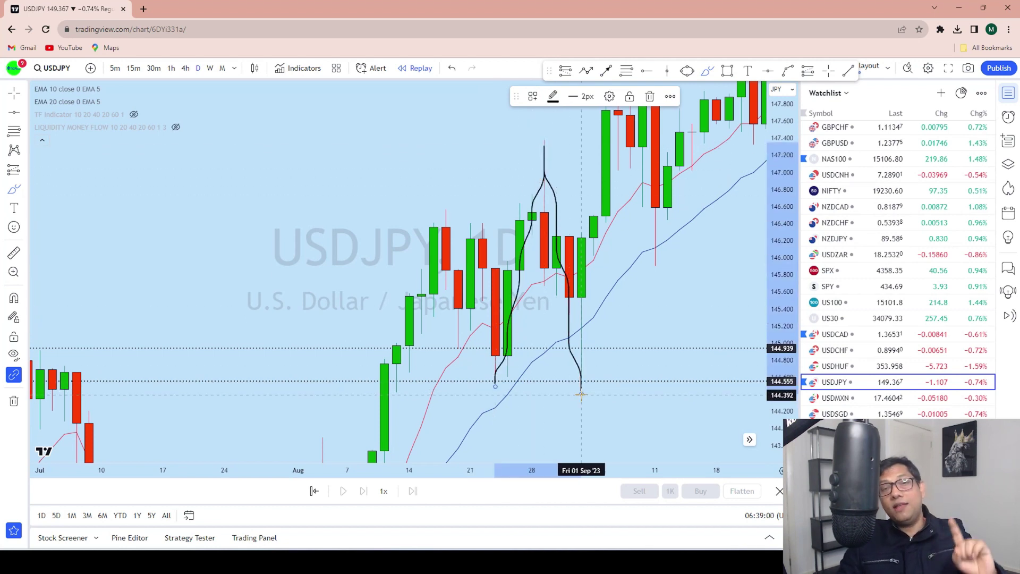
pyautogui.hotkey('ctrl', 'z')
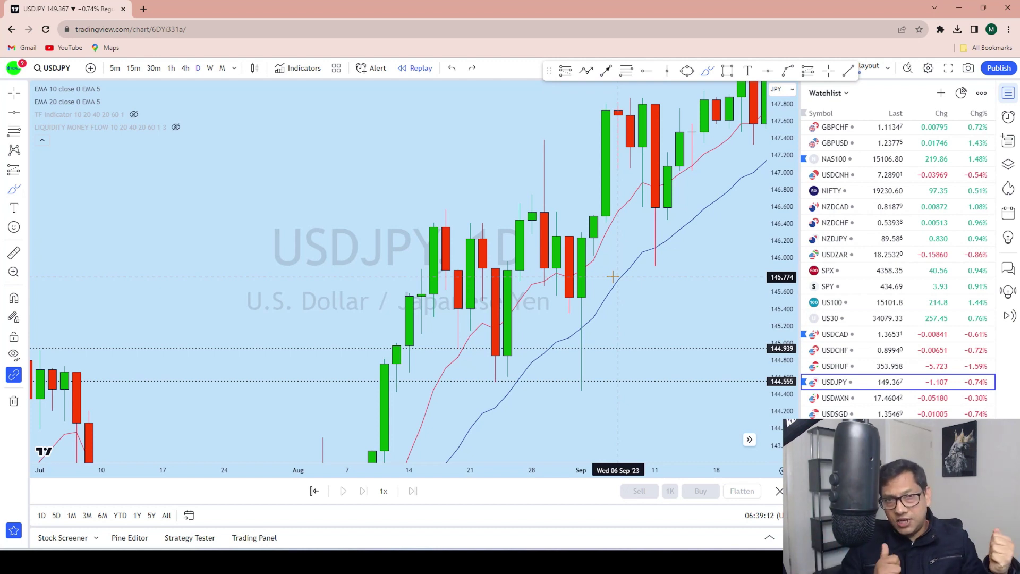
pyautogui.click(175, 127)
pyautogui.moveTo(683, 289); pyautogui.dragTo(329, 308)
pyautogui.scroll(-3, 510, 302)
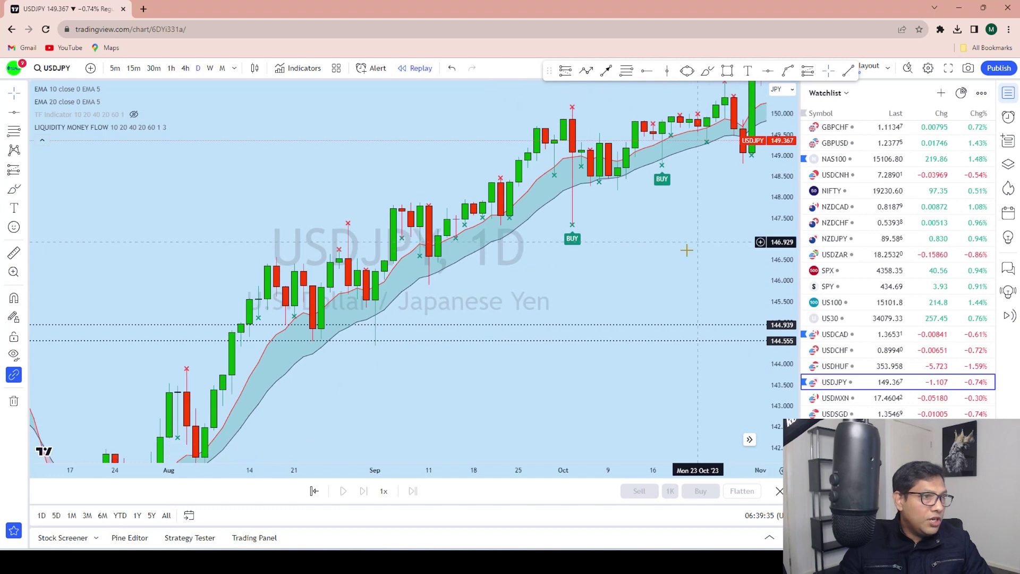
pyautogui.moveTo(699, 239); pyautogui.dragTo(524, 335)
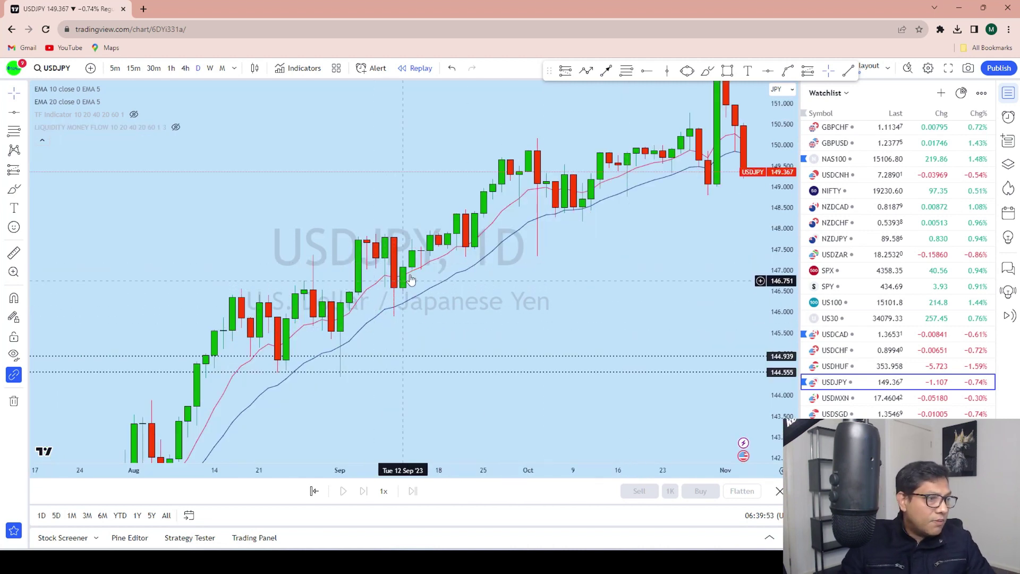
# Step: Pan toward the November candles and add a horizontal line at 148.803
pyautogui.moveTo(558, 268); pyautogui.dragTo(439, 352)
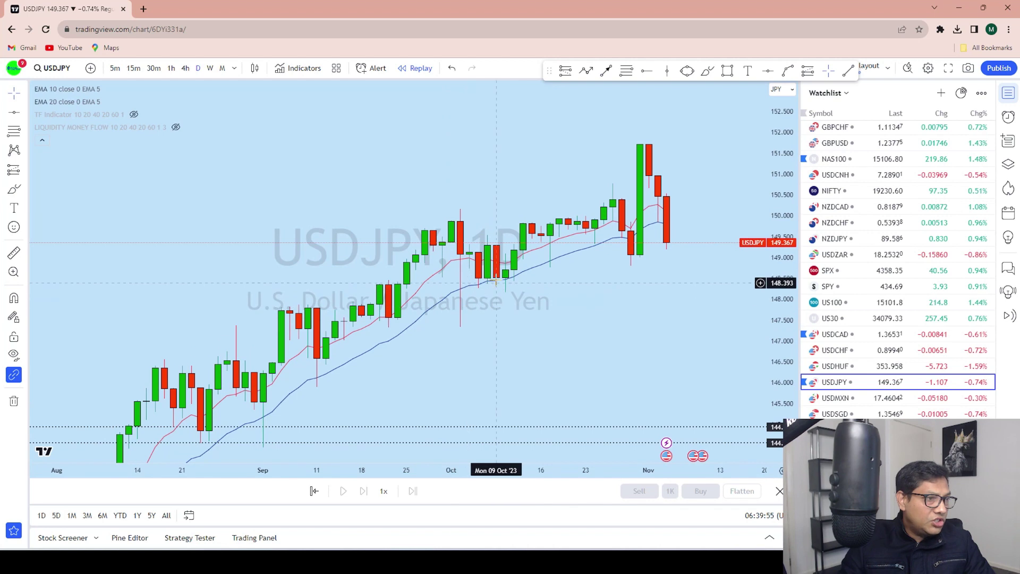
pyautogui.moveTo(713, 154); pyautogui.dragTo(646, 169)
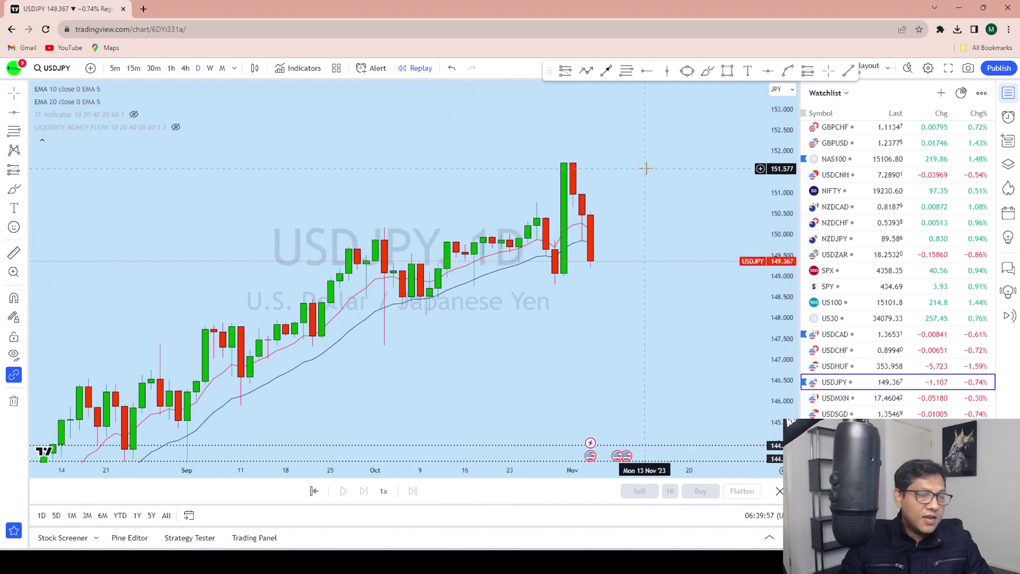
pyautogui.moveTo(647, 197); pyautogui.dragTo(656, 293)
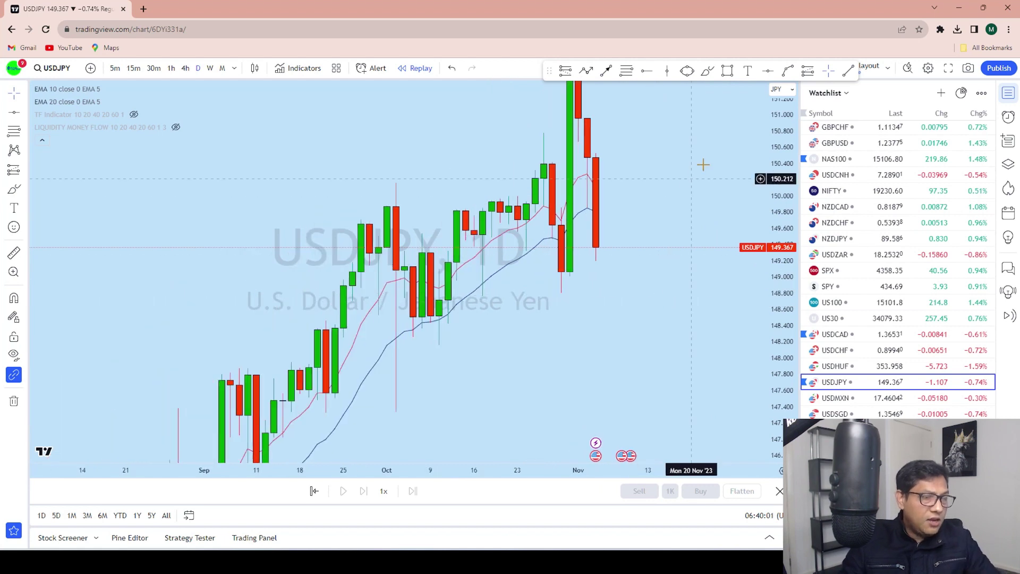
pyautogui.click(770, 73)
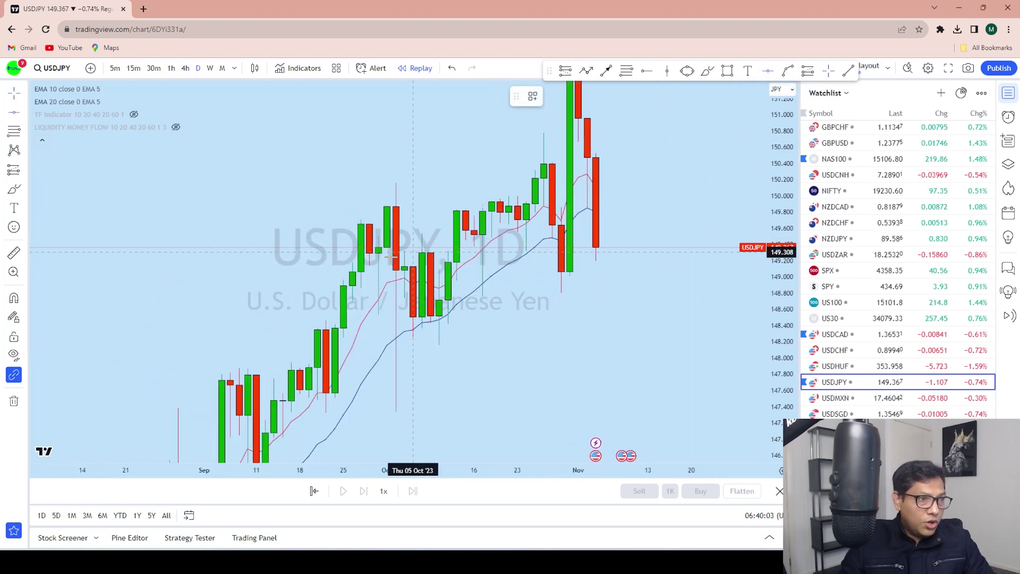
pyautogui.click(299, 291)
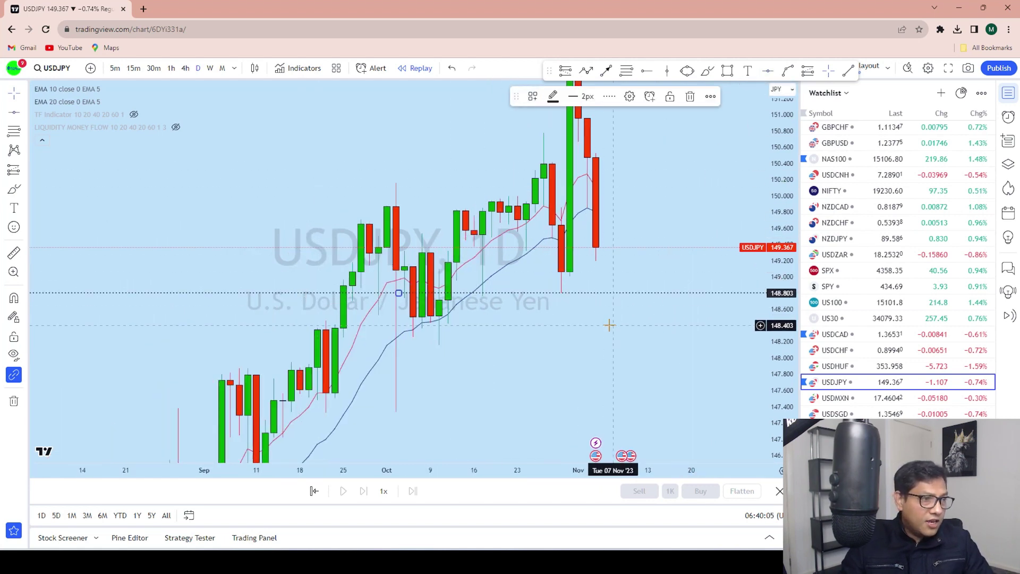
# Step: Sketch an expected drop to 148.40 and a later rise, undoing both brush sketches
pyautogui.moveTo(608, 318); pyautogui.dragTo(519, 319)
pyautogui.click(706, 71)
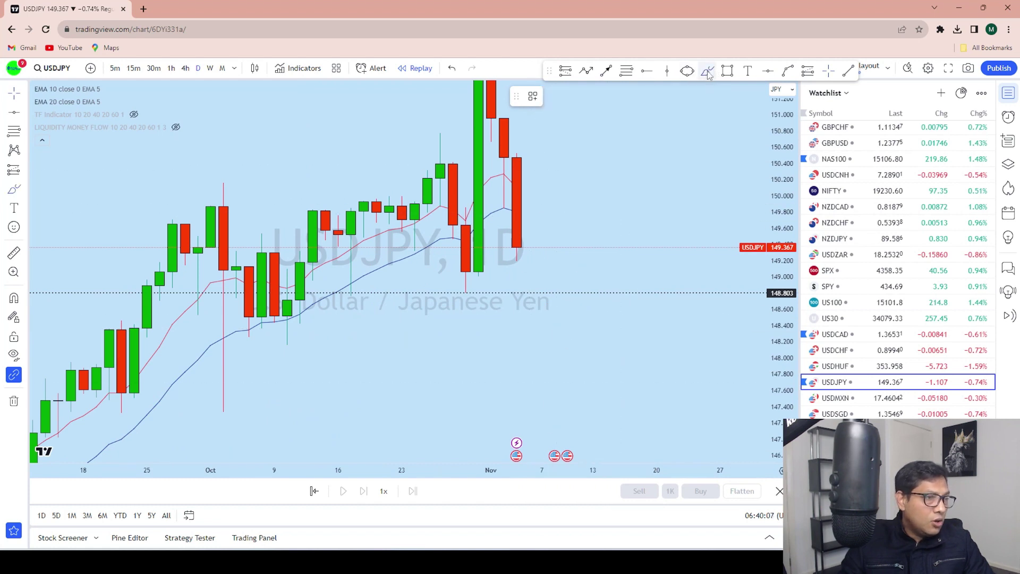
pyautogui.moveTo(518, 248)
pyautogui.mouseDown()
pyautogui.moveTo(531, 325)
pyautogui.moveTo(553, 245)
pyautogui.moveTo(567, 251)
pyautogui.moveTo(598, 214)
pyautogui.moveTo(618, 132)
pyautogui.mouseUp()
pyautogui.hotkey('ctrl', 'z')
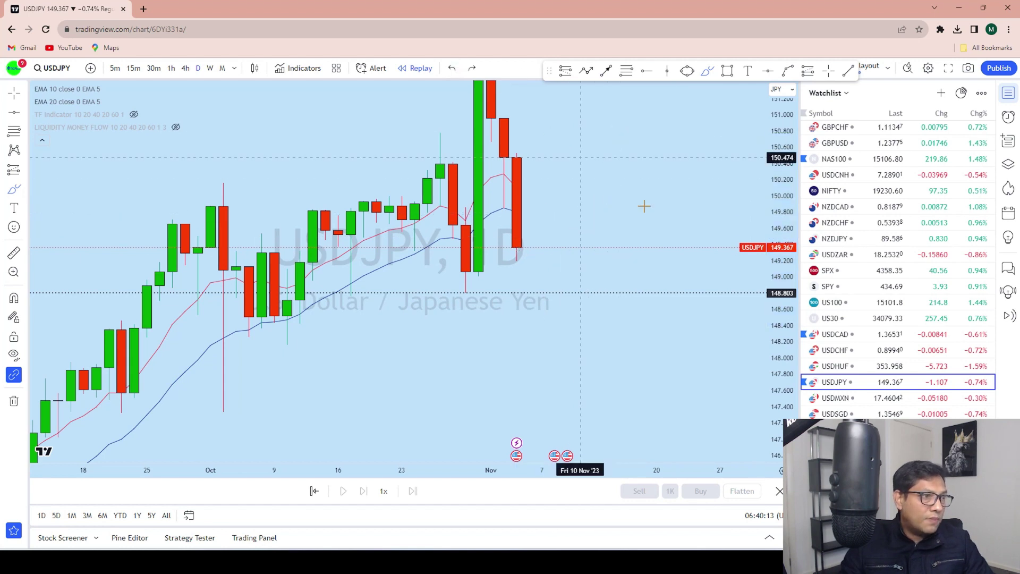
pyautogui.scroll(-3, 706, 321)
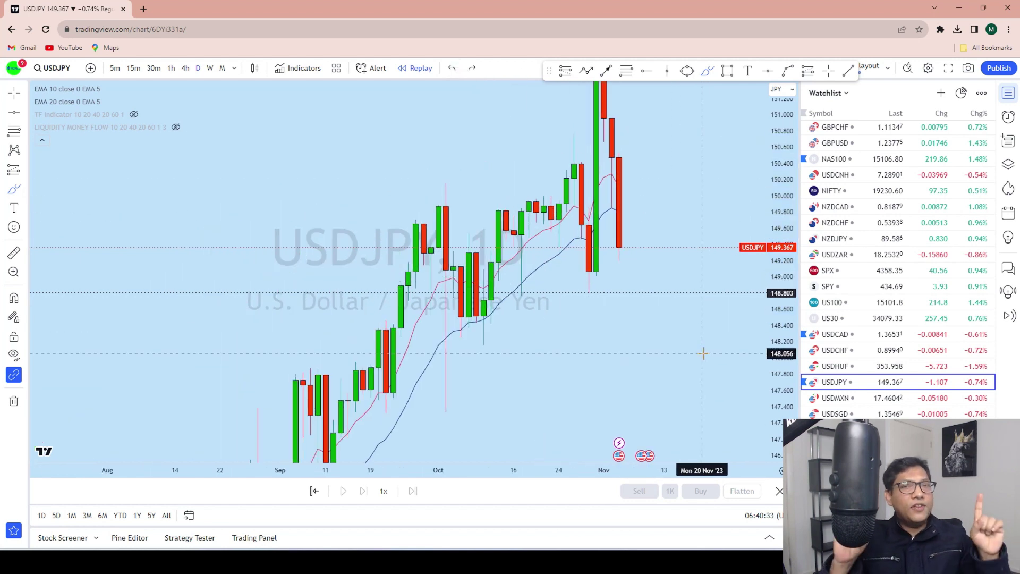
pyautogui.moveTo(626, 371); pyautogui.dragTo(672, 244)
pyautogui.click(451, 68)
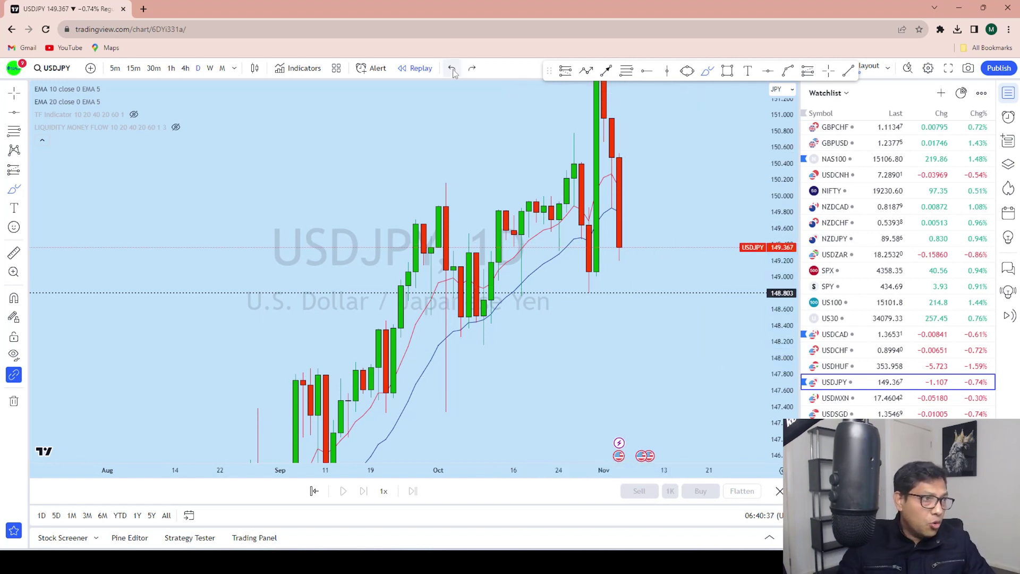
pyautogui.moveTo(239, 223); pyautogui.dragTo(267, 366)
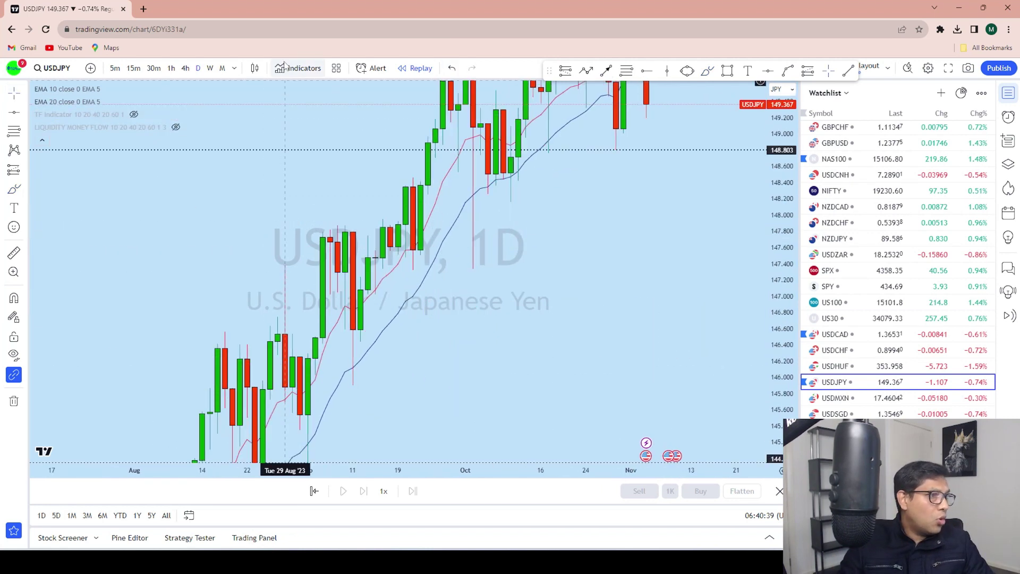
# Step: Switch USDJPY to the 1-hour timeframe and reset the chart view toward later dates
pyautogui.press('1')
pyautogui.press('h')
pyautogui.press('Return')
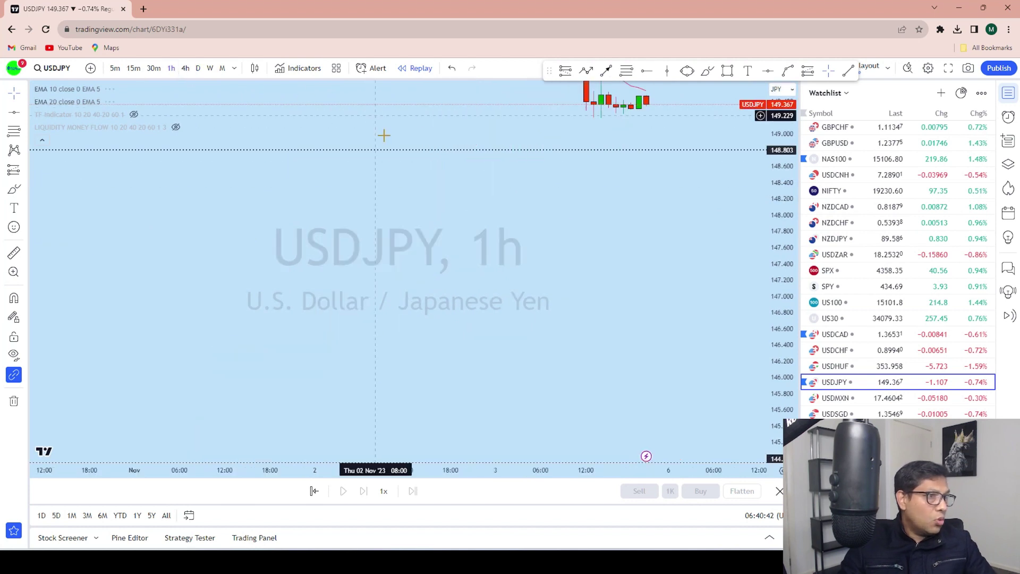
pyautogui.click(23, 94)
pyautogui.hotkey('alt', 'r')
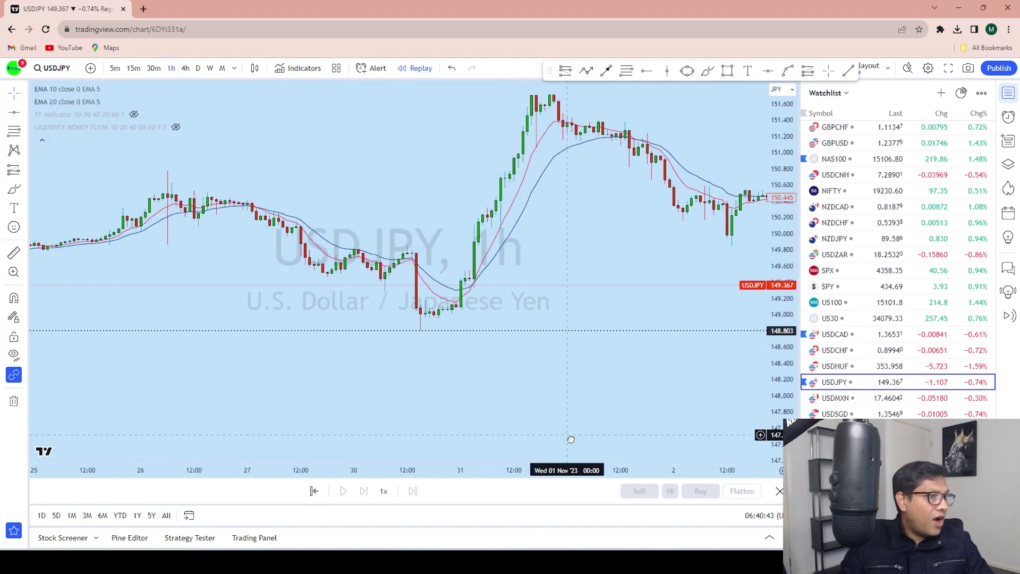
pyautogui.scroll(2, 744, 244)
pyautogui.scroll(3, 744, 245)
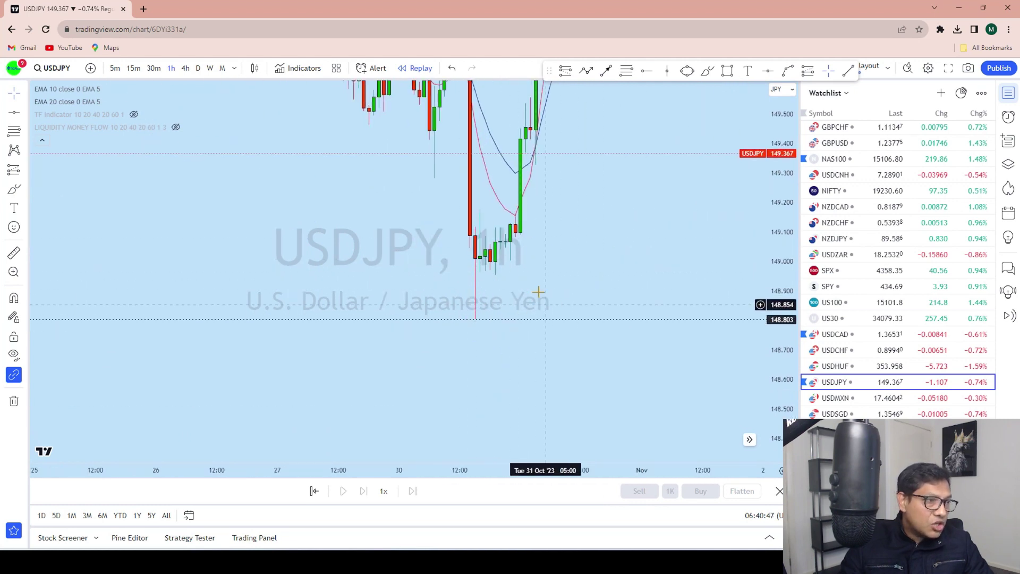
pyautogui.scroll(-5, 662, 382)
pyautogui.hscroll(3, 598, 371)
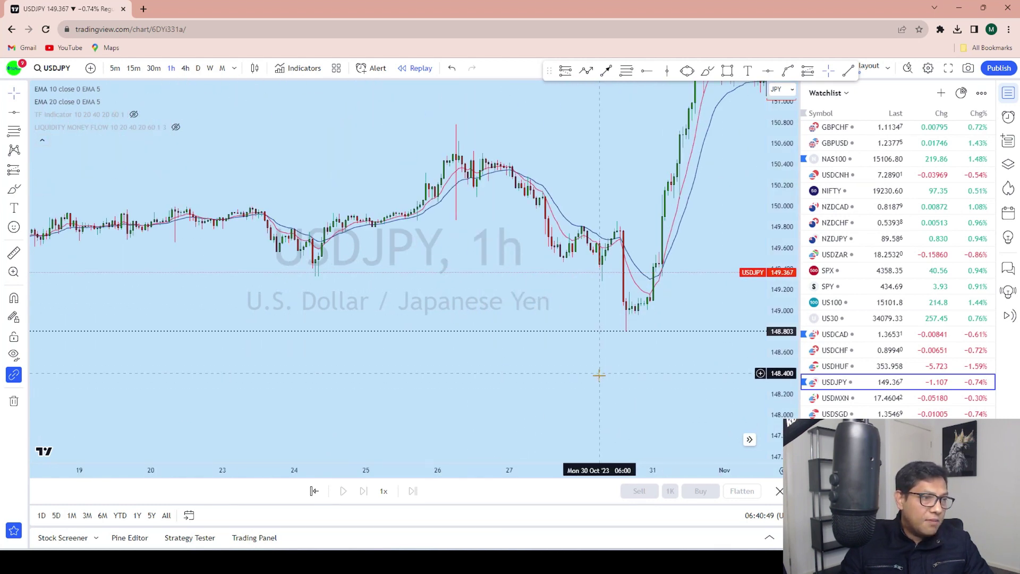
pyautogui.moveTo(650, 281); pyautogui.dragTo(585, 286)
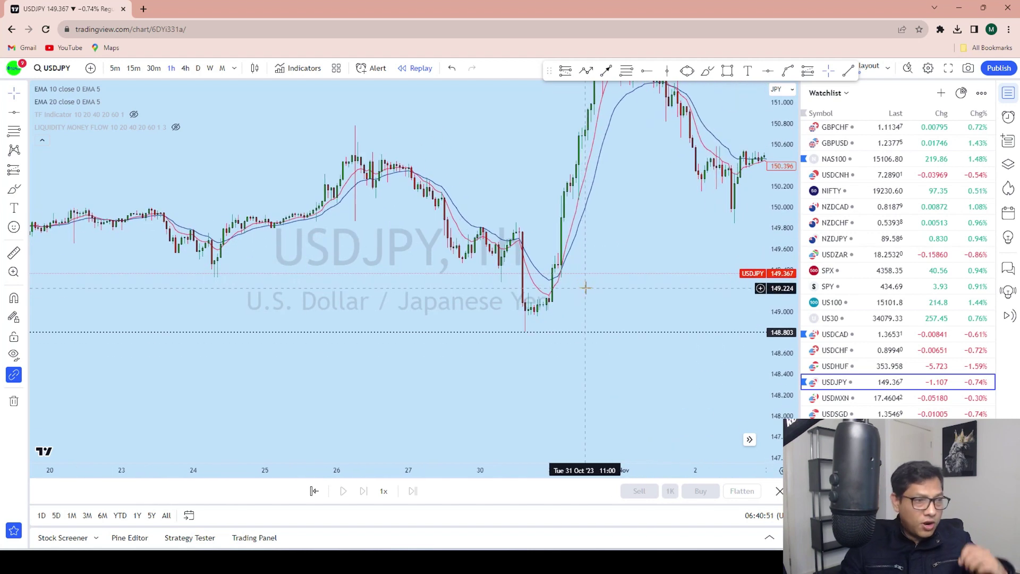
# Step: Place a long position at the Oct 31 rally, stop near 148.77, target at the recent high
pyautogui.click(24, 170)
pyautogui.click(61, 183)
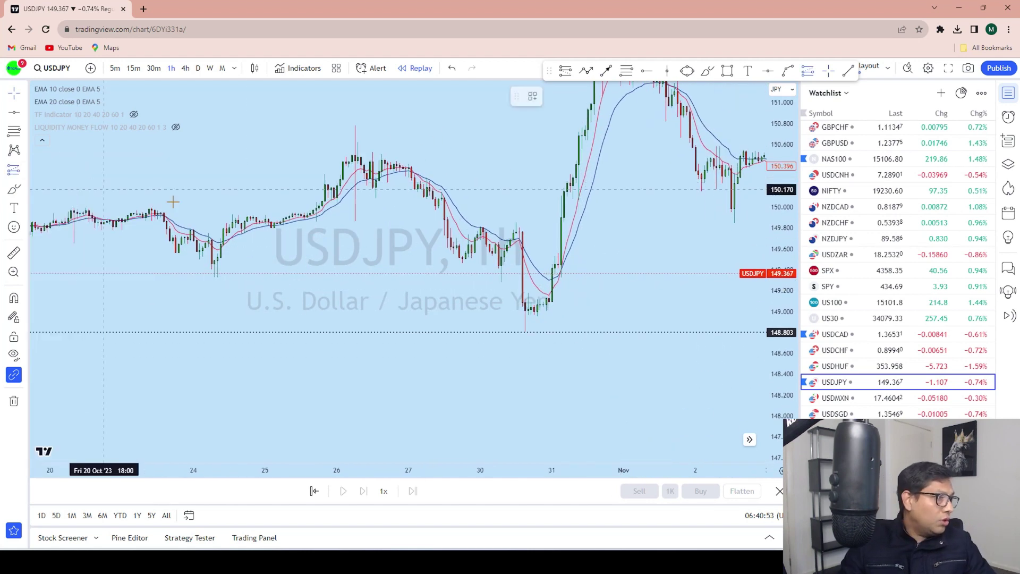
pyautogui.click(563, 262)
pyautogui.moveTo(567, 323); pyautogui.dragTo(566, 336)
pyautogui.moveTo(535, 402); pyautogui.dragTo(518, 421)
pyautogui.scroll(-3, 518, 422)
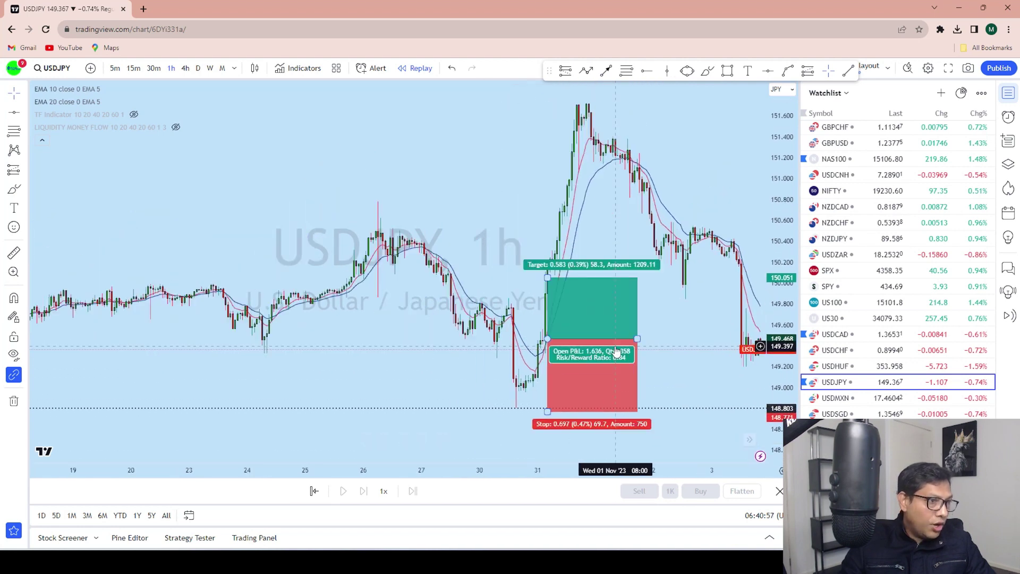
pyautogui.moveTo(569, 277); pyautogui.dragTo(558, 110)
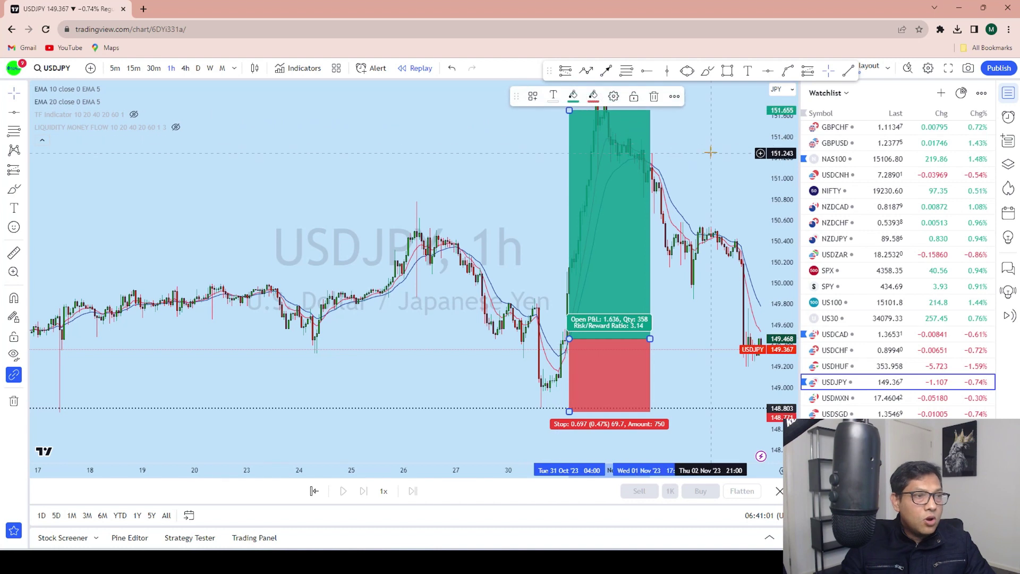
pyautogui.moveTo(710, 152); pyautogui.dragTo(703, 153)
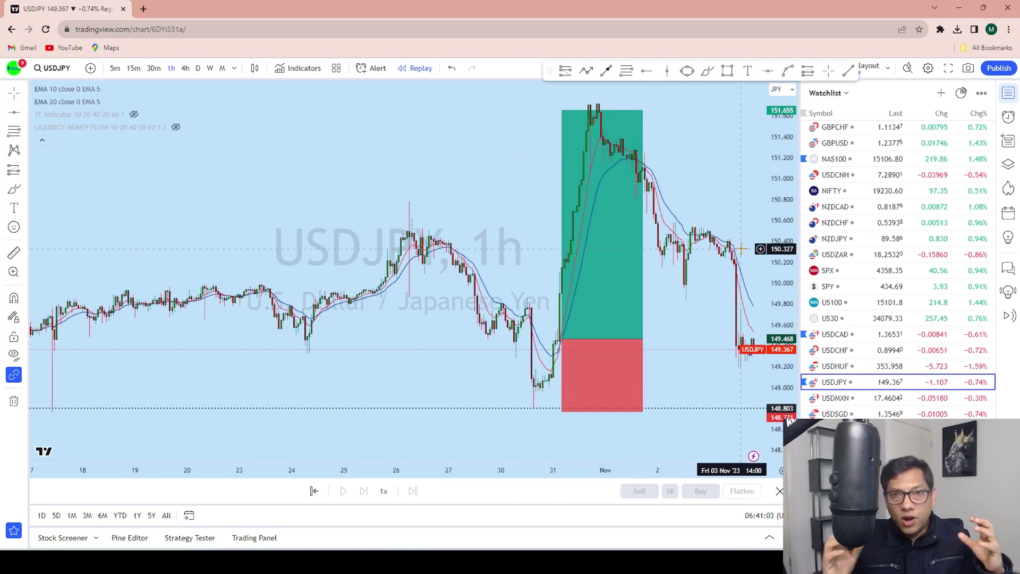